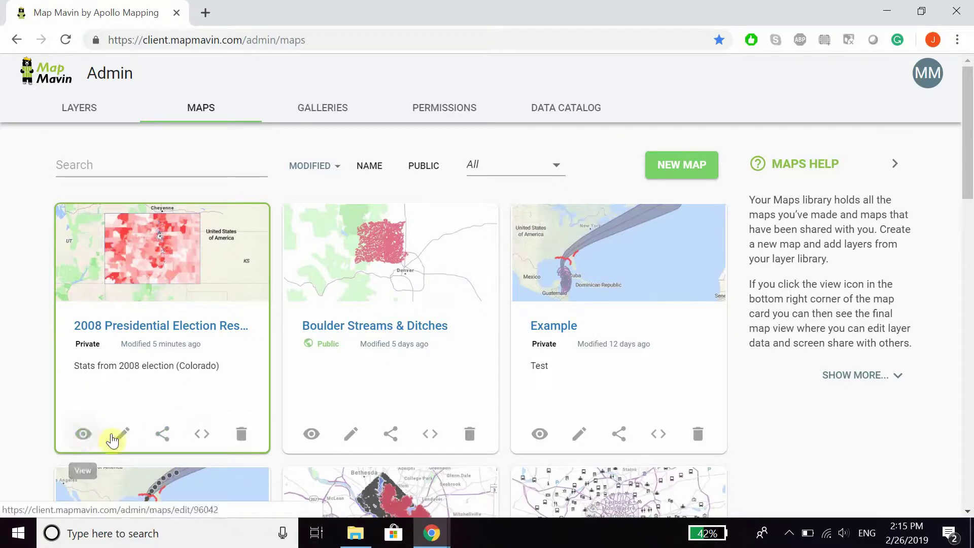
Open the 2008 Presidential Election Results map in its final map view.
click(134, 333)
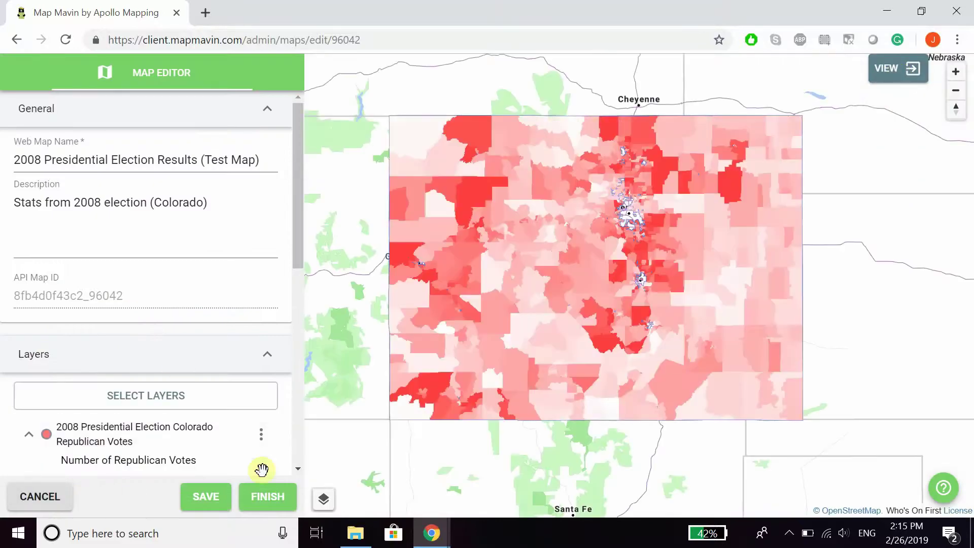
click(37, 499)
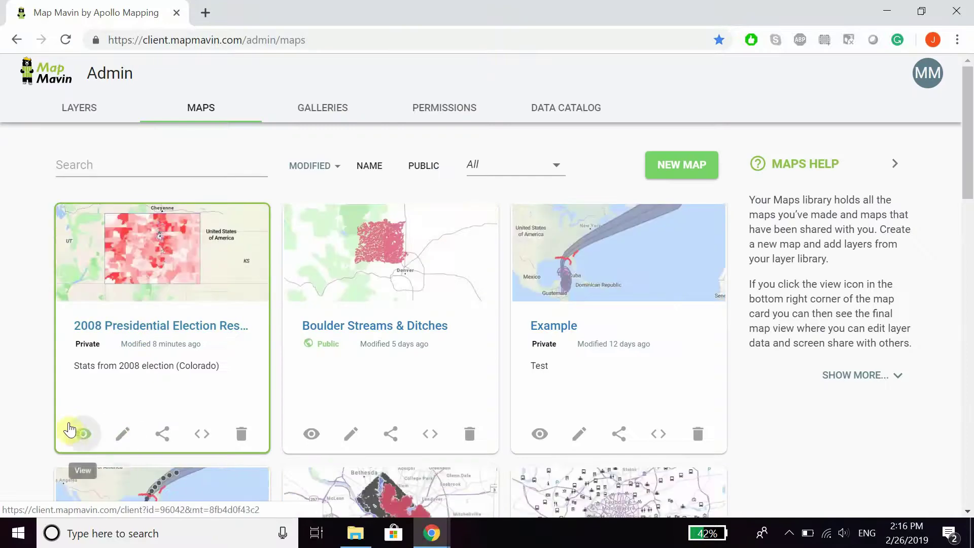
click(78, 434)
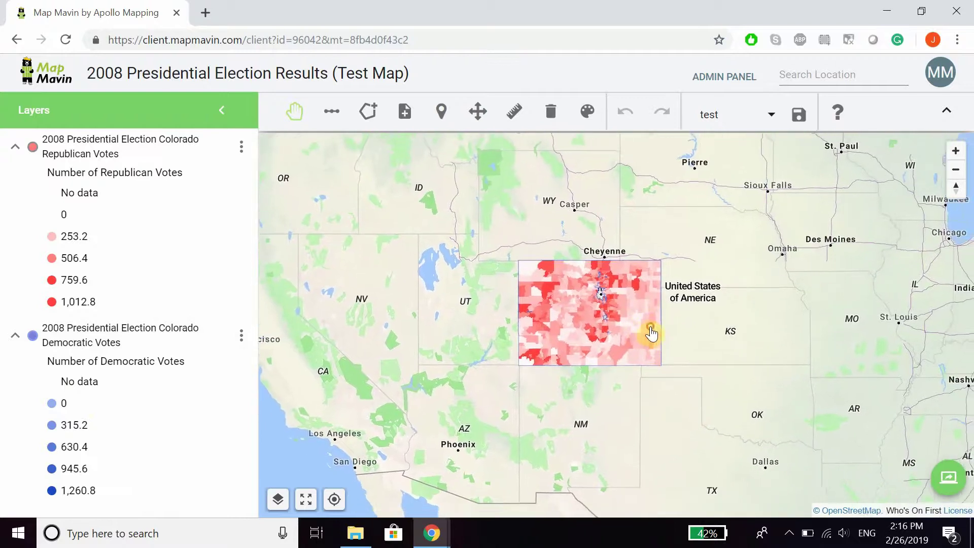
Examine the Colorado election data at several zoom levels and in a rotated, tilted perspective.
double_click(607, 309)
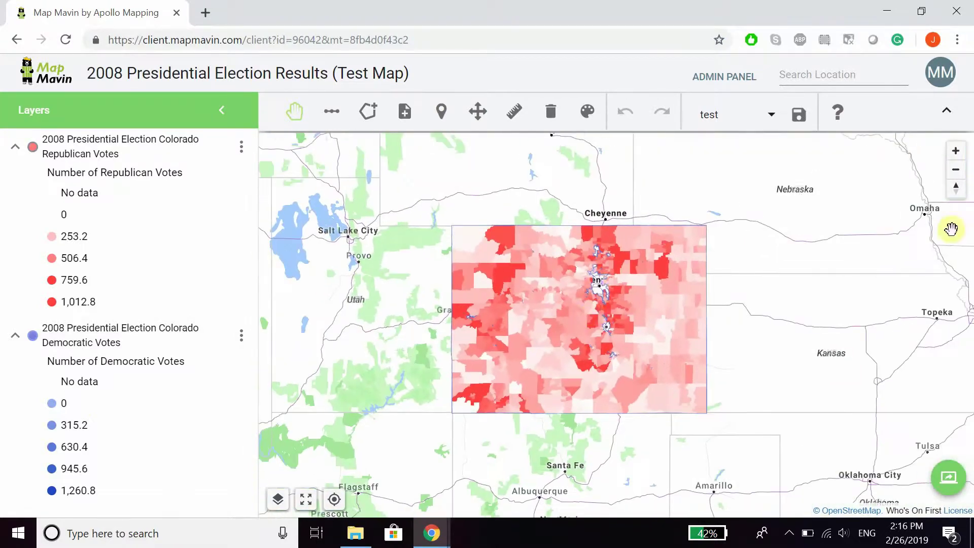
click(955, 155)
click(956, 155)
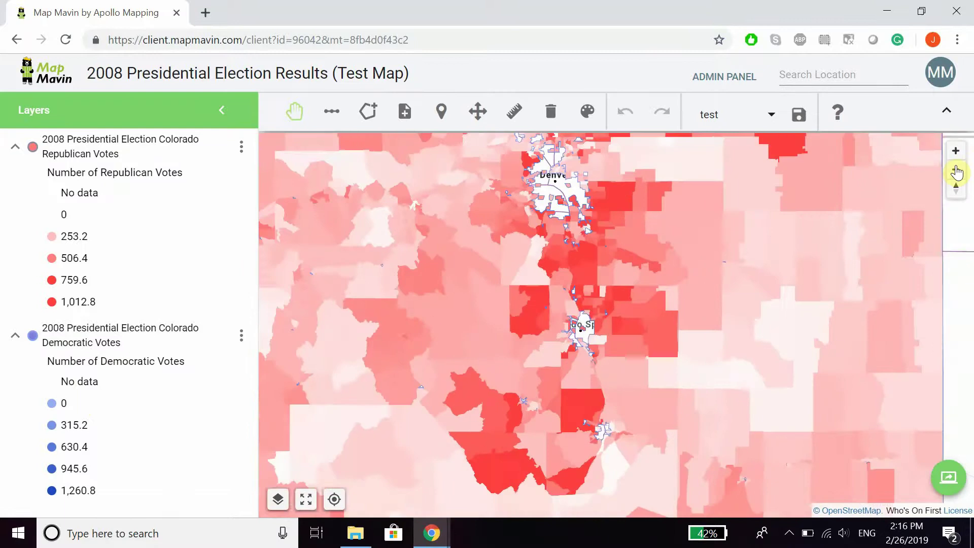
click(956, 171)
click(955, 170)
click(956, 151)
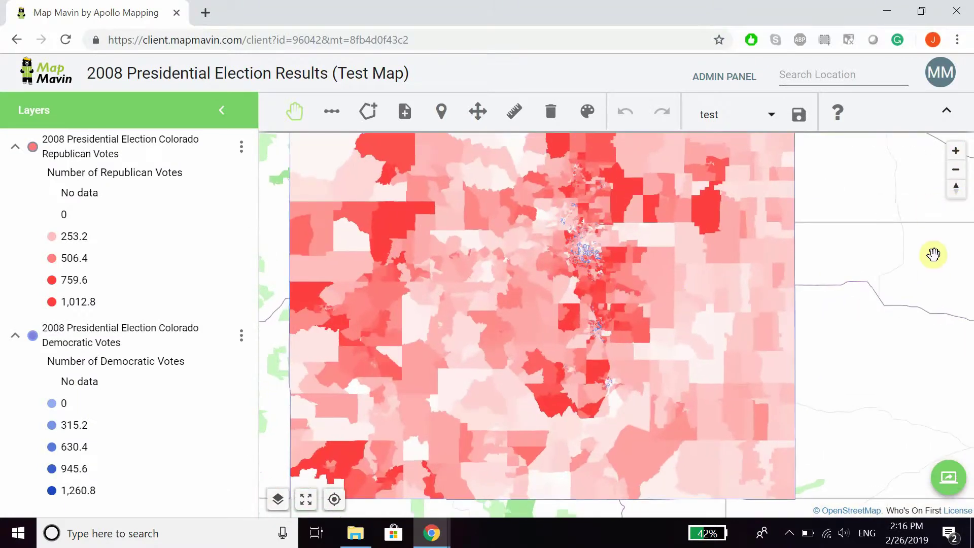
drag(950, 194, 823, 2)
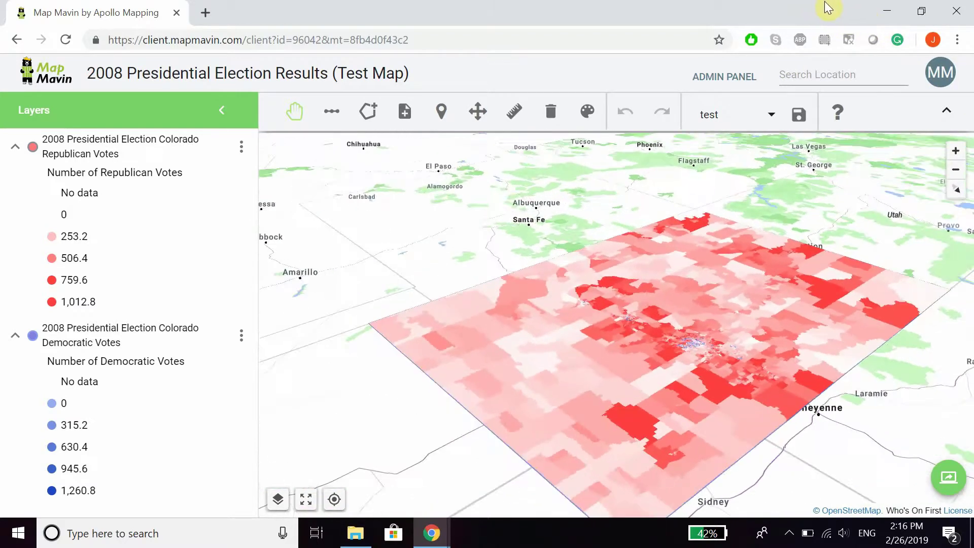
Reset the map to its initial extent, visit the current location, and return to the initial extent.
click(306, 501)
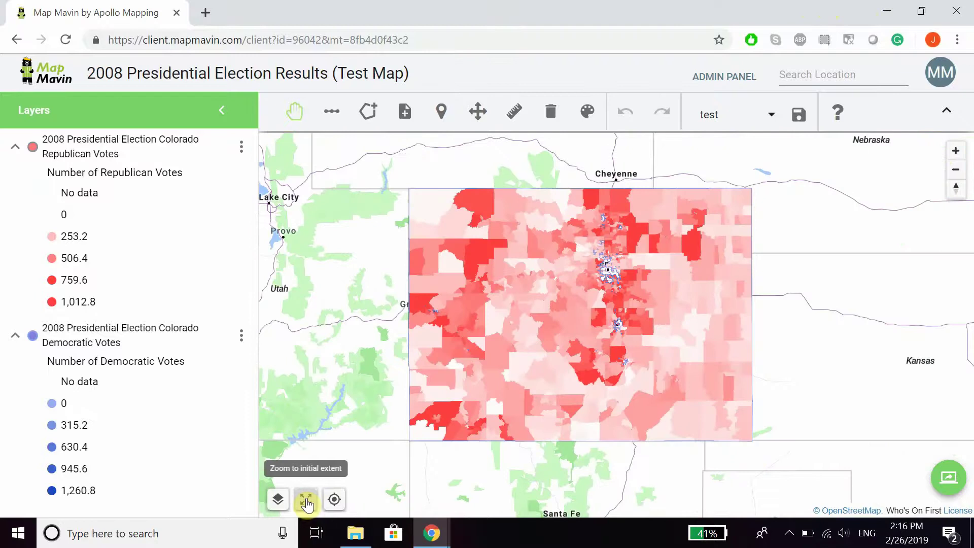
click(335, 501)
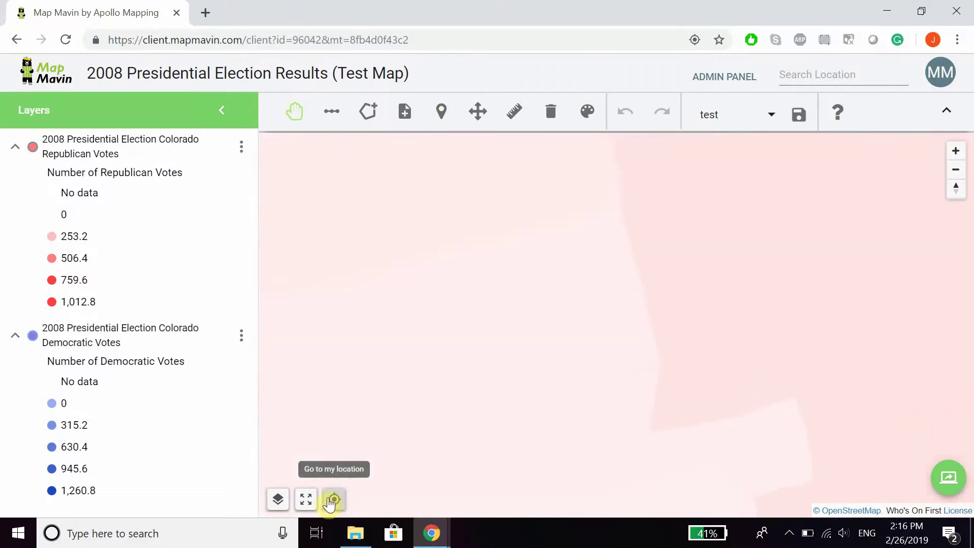
click(306, 500)
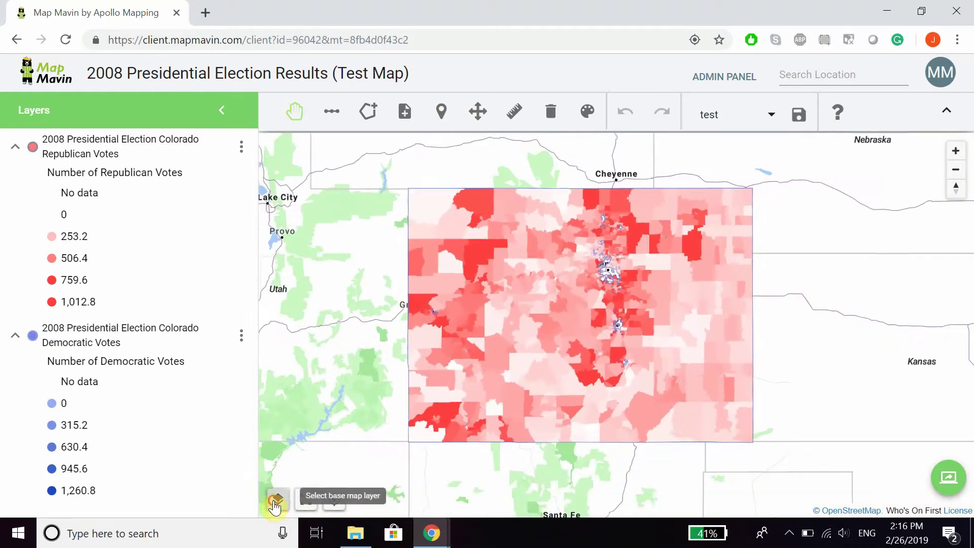
View the available base map layers and the Screen Share options without changing either.
click(276, 502)
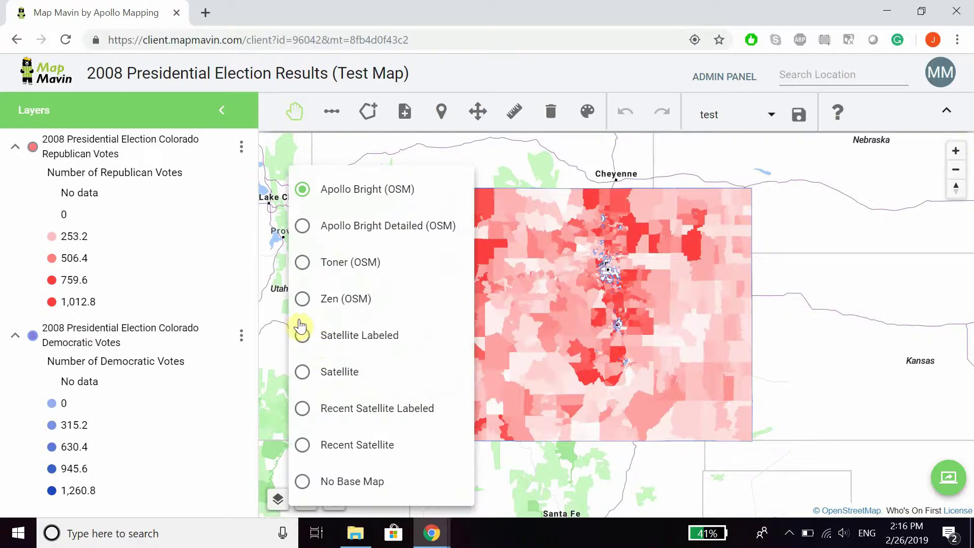
click(276, 500)
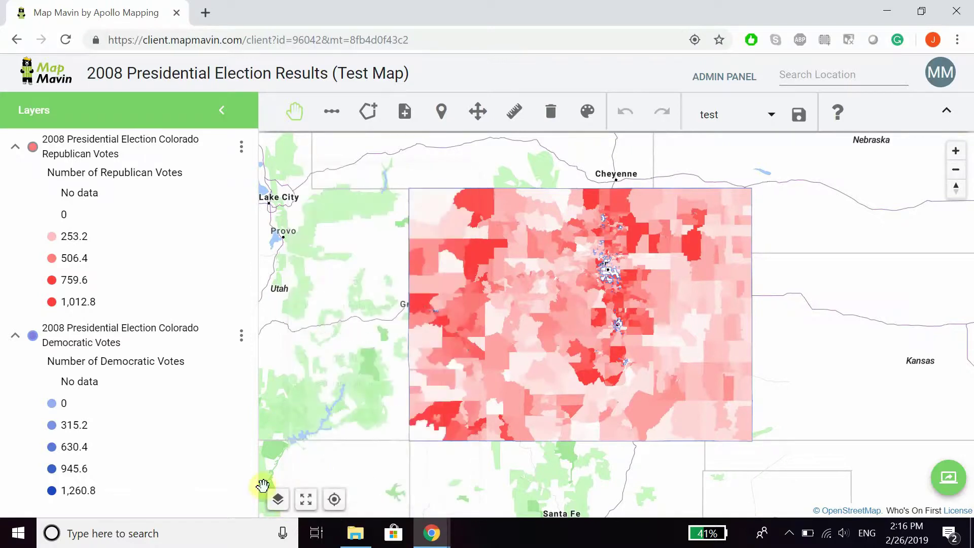
click(955, 485)
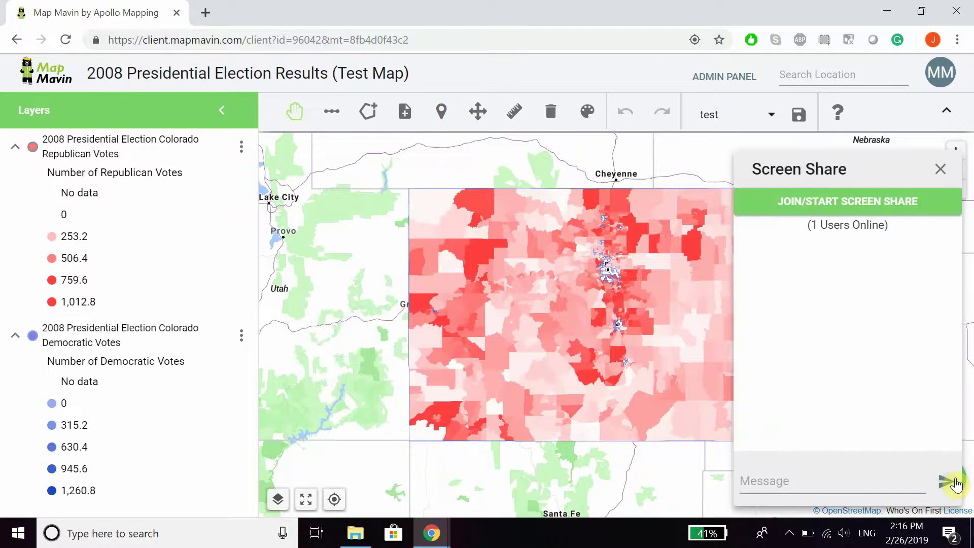
mouse_move(818, 233)
click(940, 169)
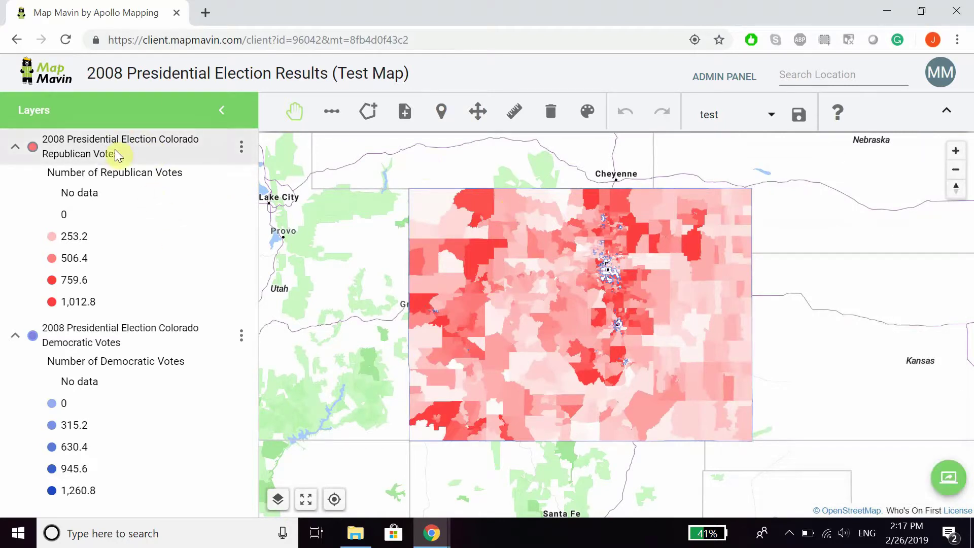
Move the Democratic Votes layer above the Republican Votes layer, and switch its visibility off and back on.
drag(101, 145, 74, 168)
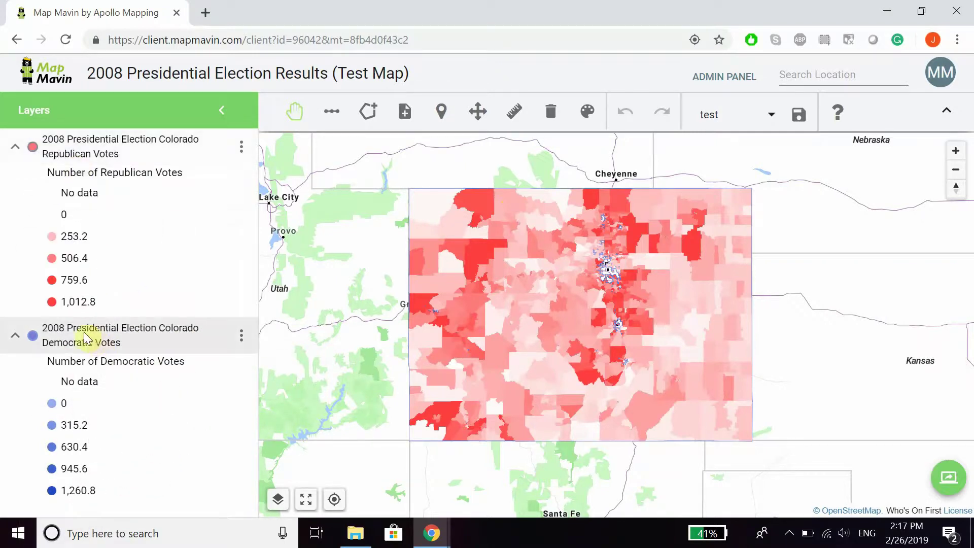
drag(126, 337, 69, 147)
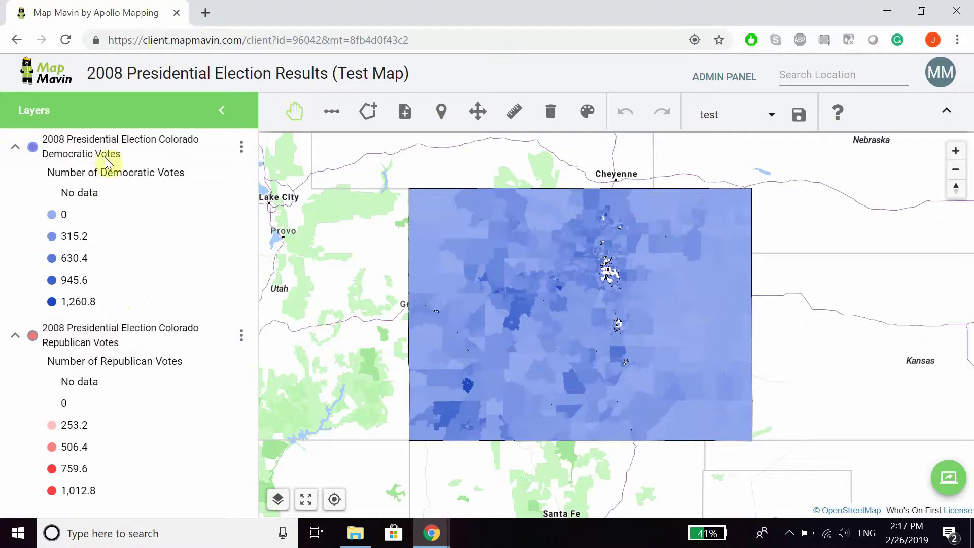
drag(139, 329, 99, 177)
drag(96, 336, 53, 152)
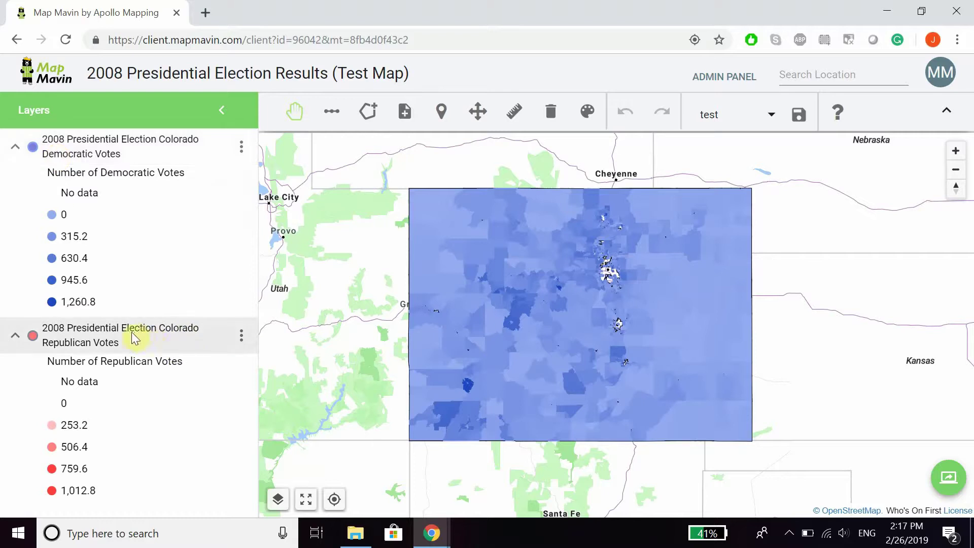
click(68, 157)
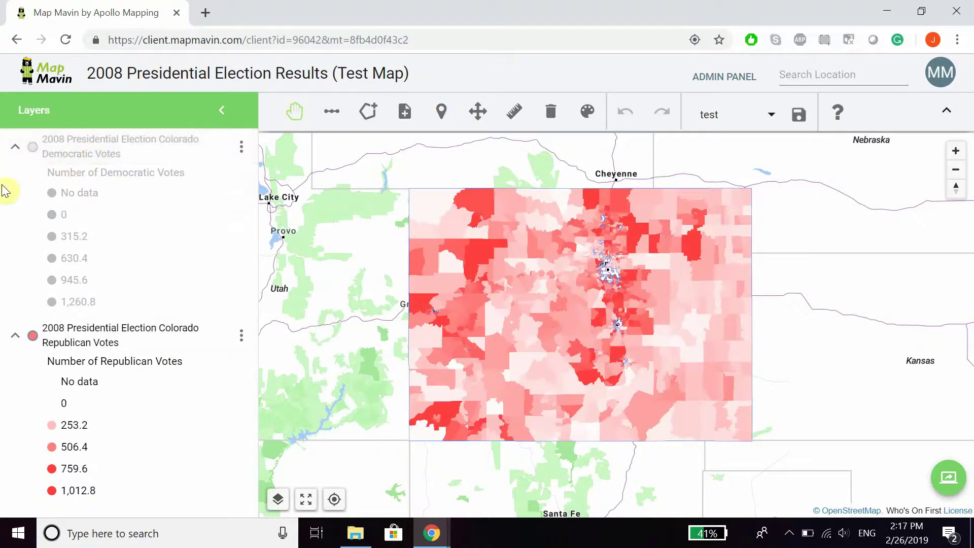
click(80, 157)
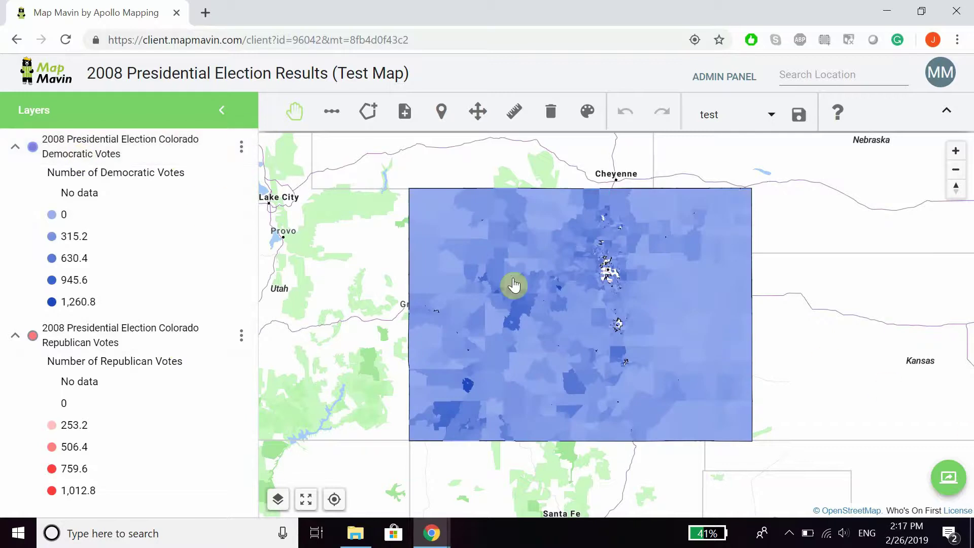
Draw a markup line with two segments just west of the Colorado boundary.
click(331, 113)
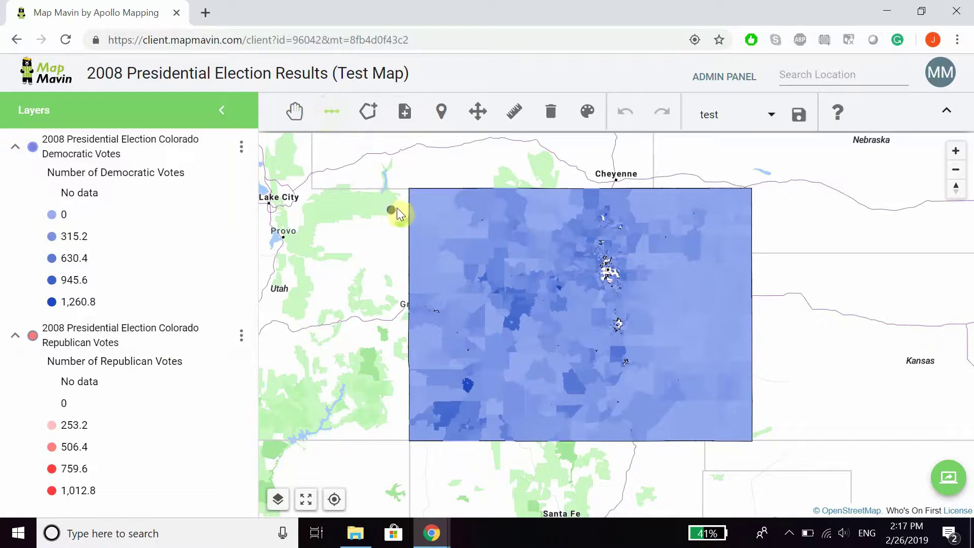
click(394, 216)
click(394, 241)
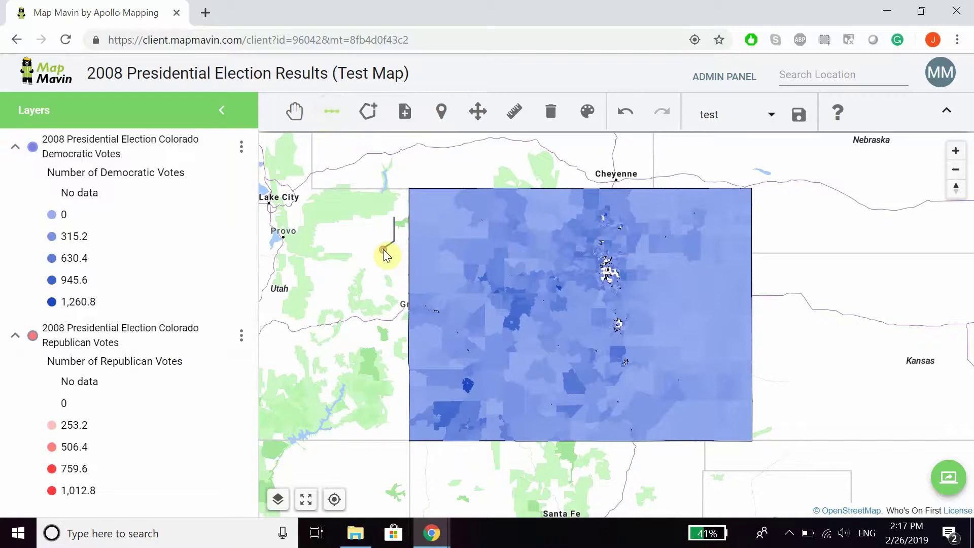
double_click(383, 249)
Draw a triangular markup polygon just southwest of the line, west of Colorado.
click(368, 111)
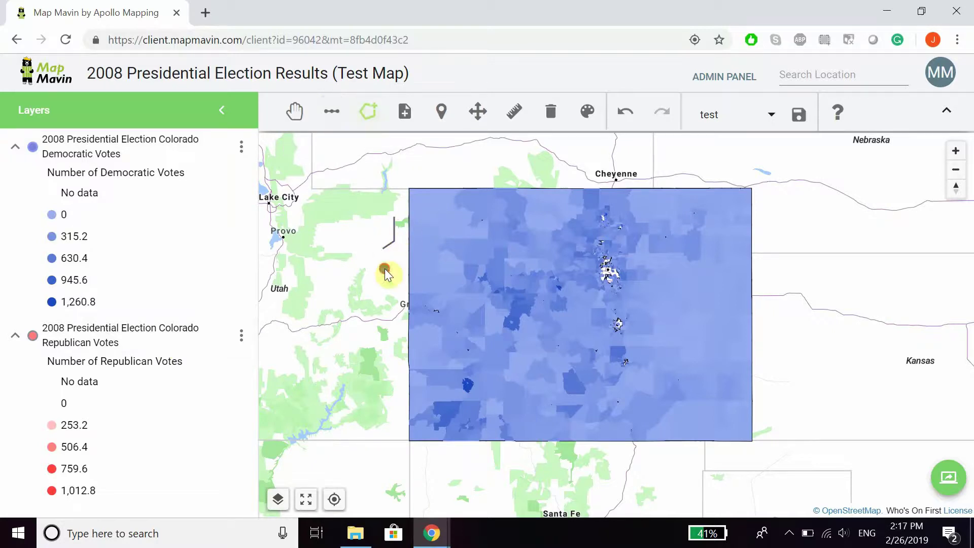
click(384, 268)
click(349, 258)
double_click(364, 286)
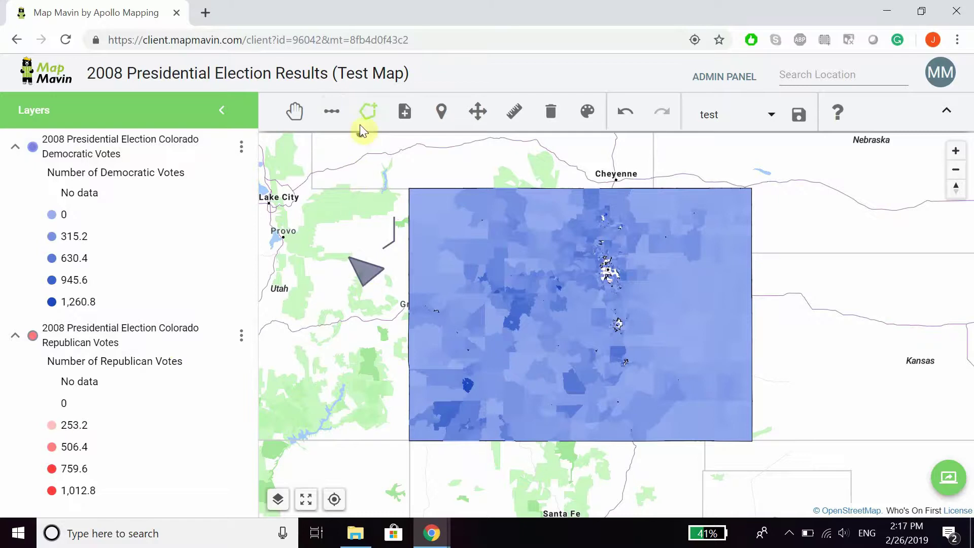
Add a text label reading "Test" north of the triangle polygon.
click(405, 111)
click(355, 197)
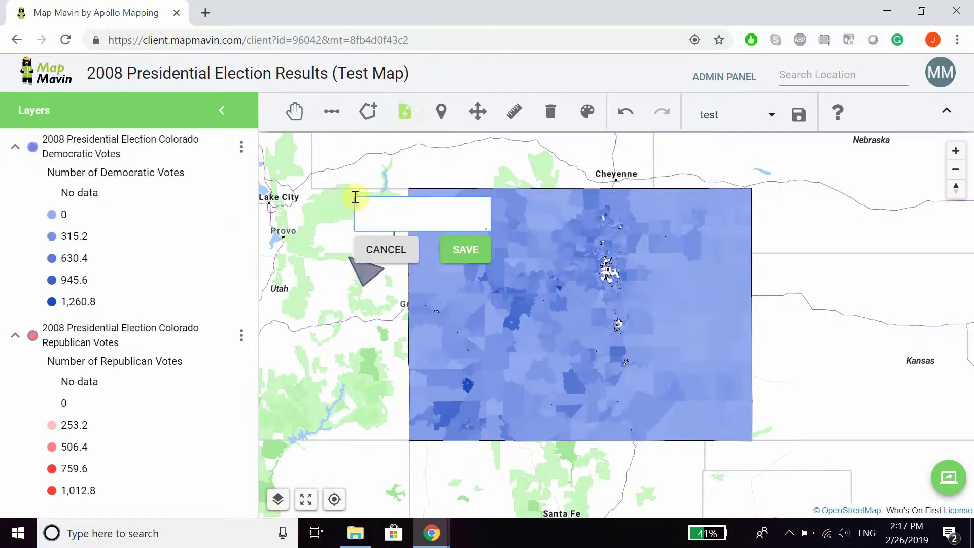
text(Test)
click(465, 250)
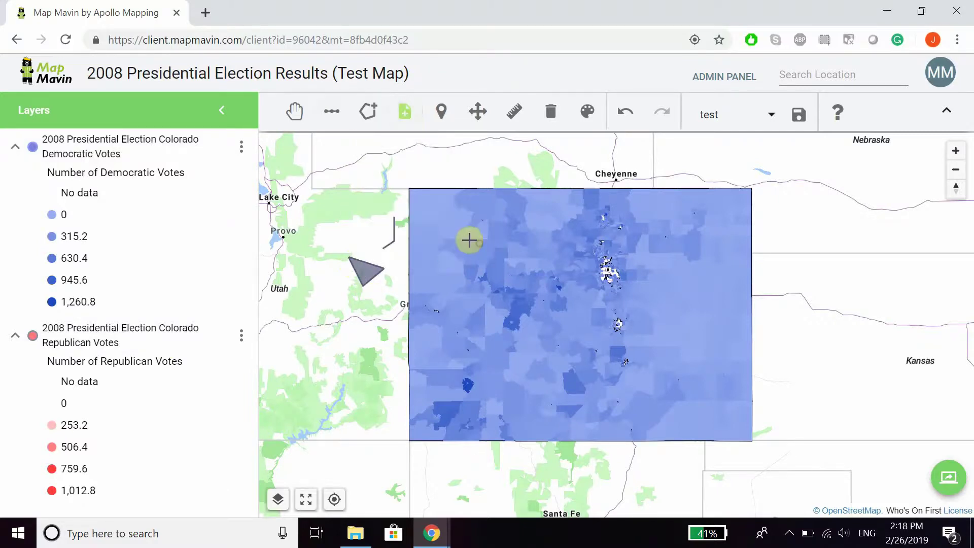
Place three markup points around the west and south of the triangle polygon.
click(441, 112)
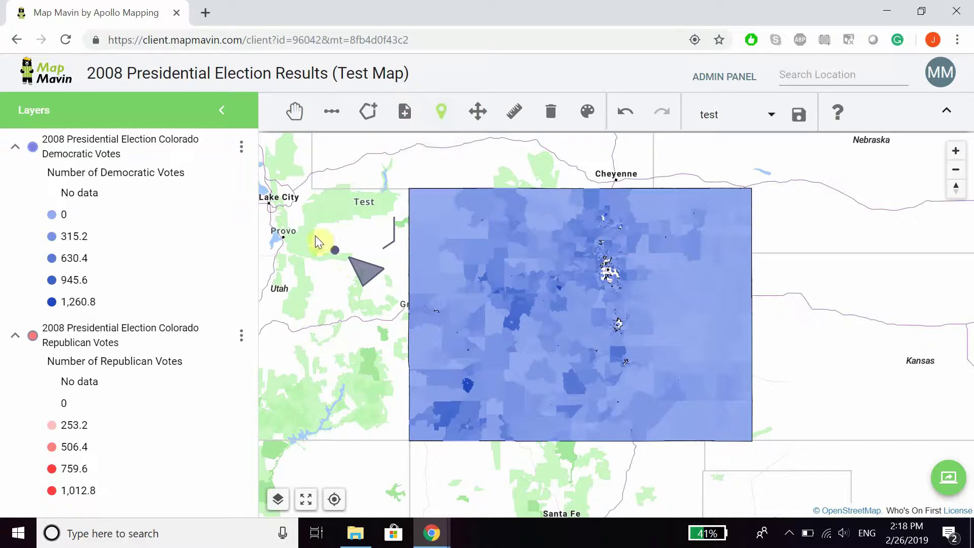
click(323, 280)
click(347, 305)
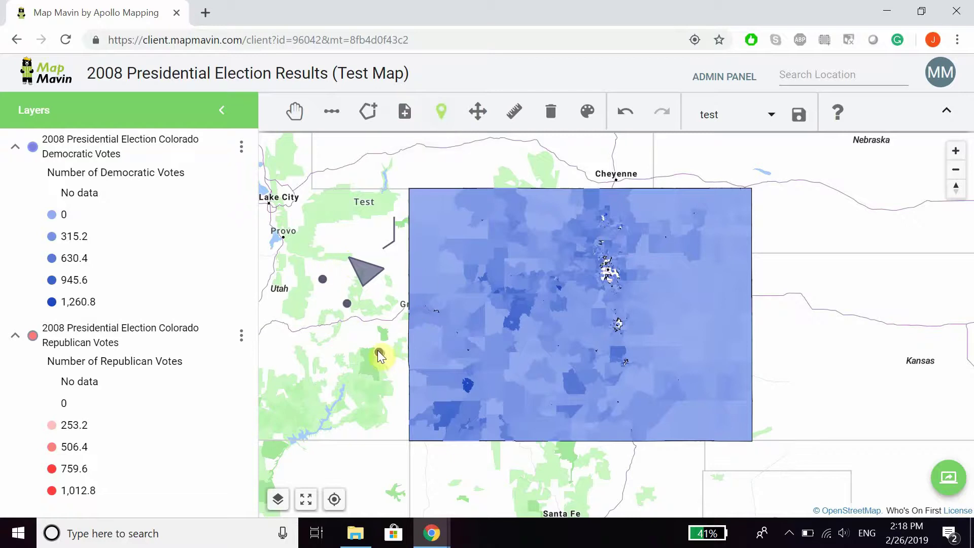
Move the triangle polygon north so it sits beside the "Test" label.
click(479, 111)
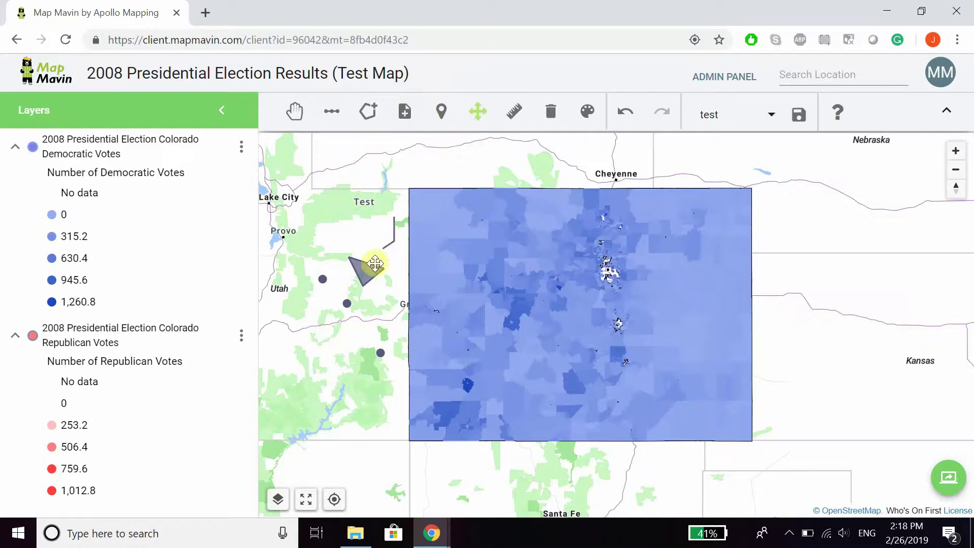
drag(367, 270, 353, 208)
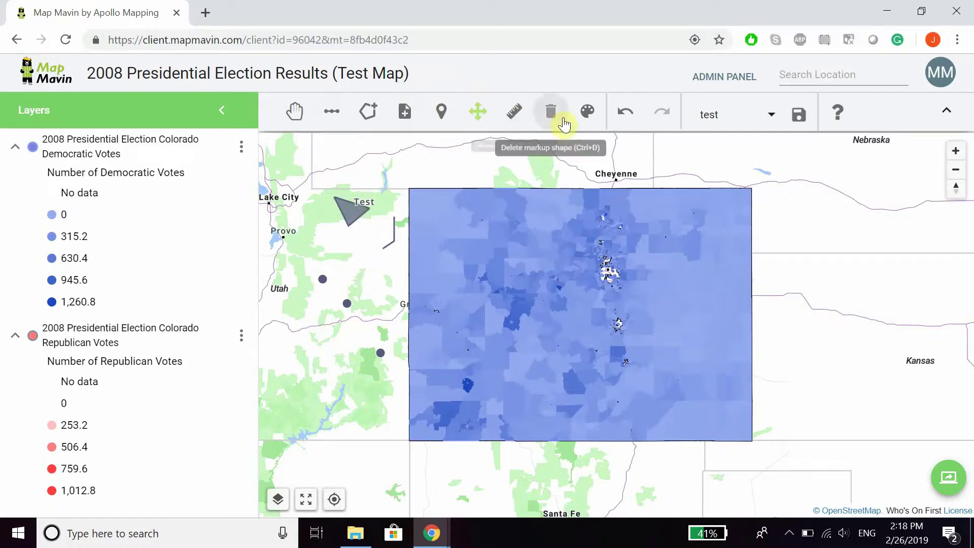
Delete the triangle polygon and the markup line, and try undo and redo to restore both shapes.
click(534, 122)
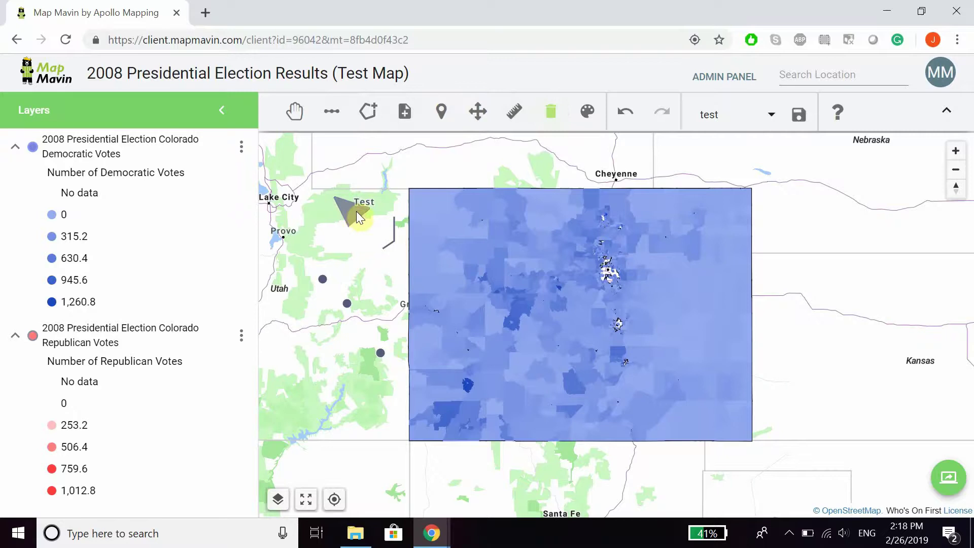
click(393, 241)
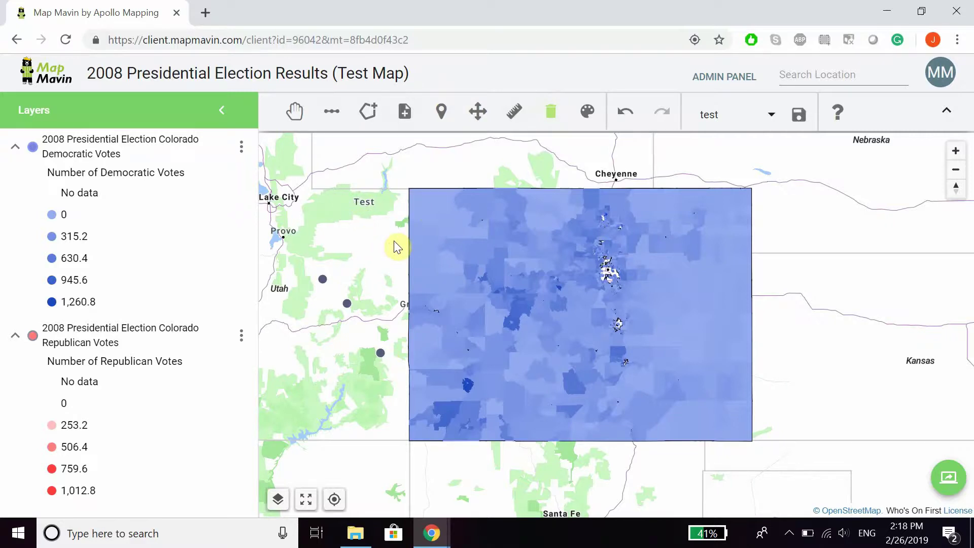
click(624, 117)
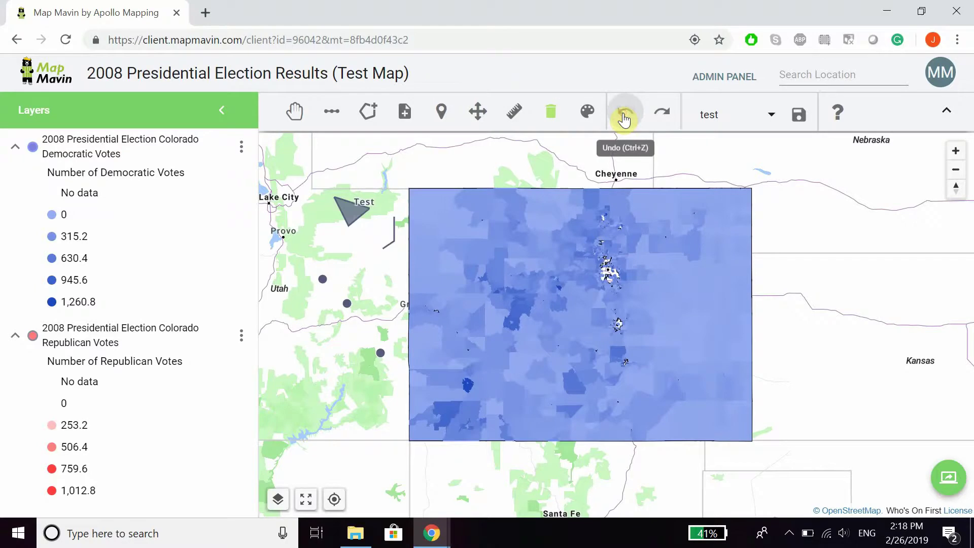
click(665, 119)
click(623, 115)
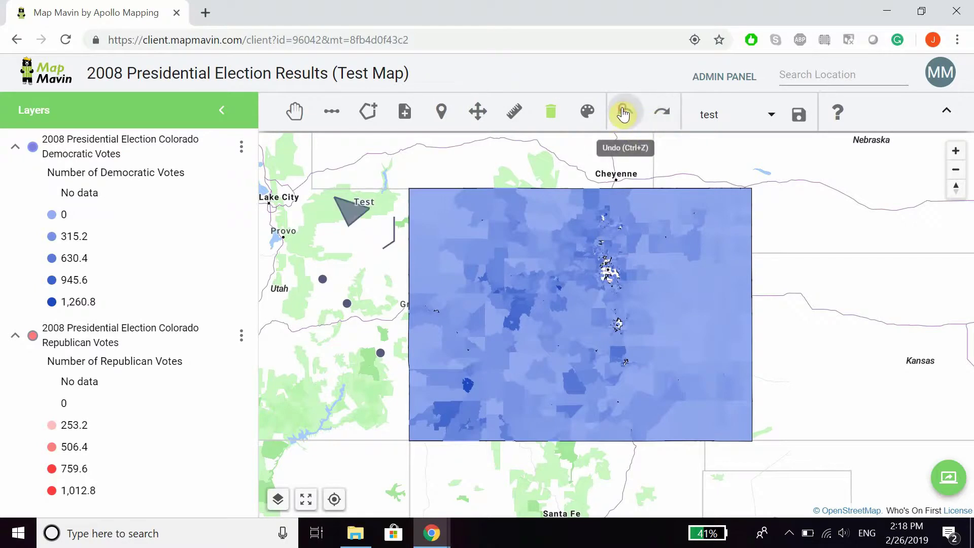
Set the fill color of the markup polygons to magenta #ea047c.
click(586, 118)
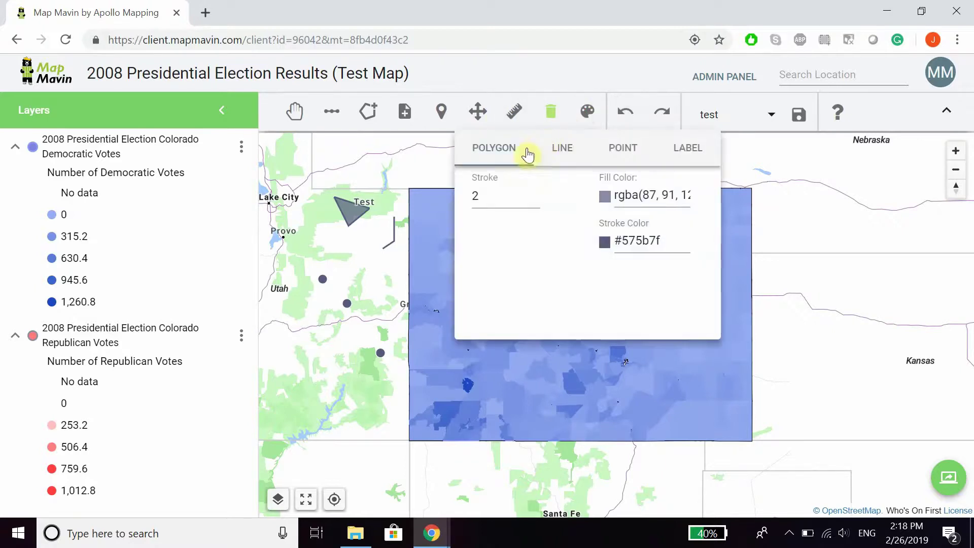
click(672, 208)
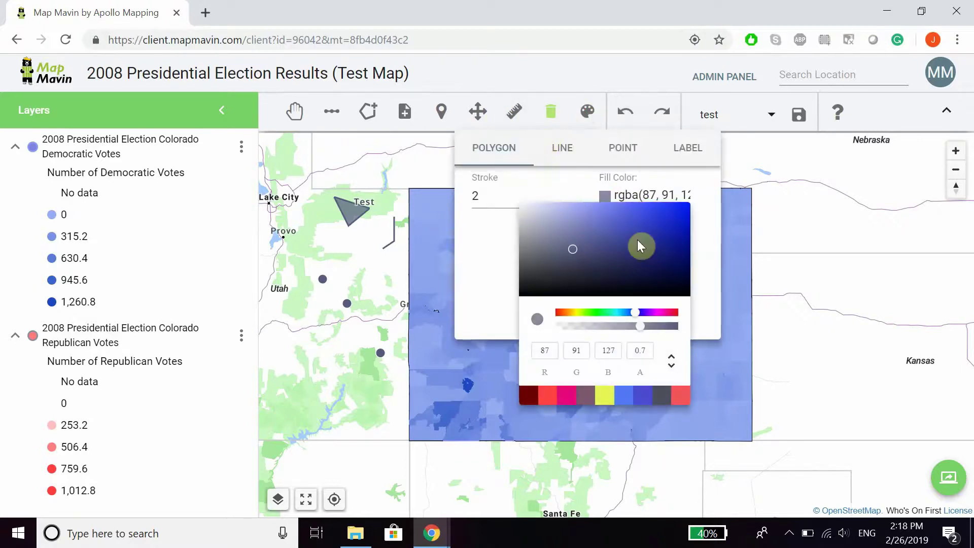
click(569, 398)
click(486, 259)
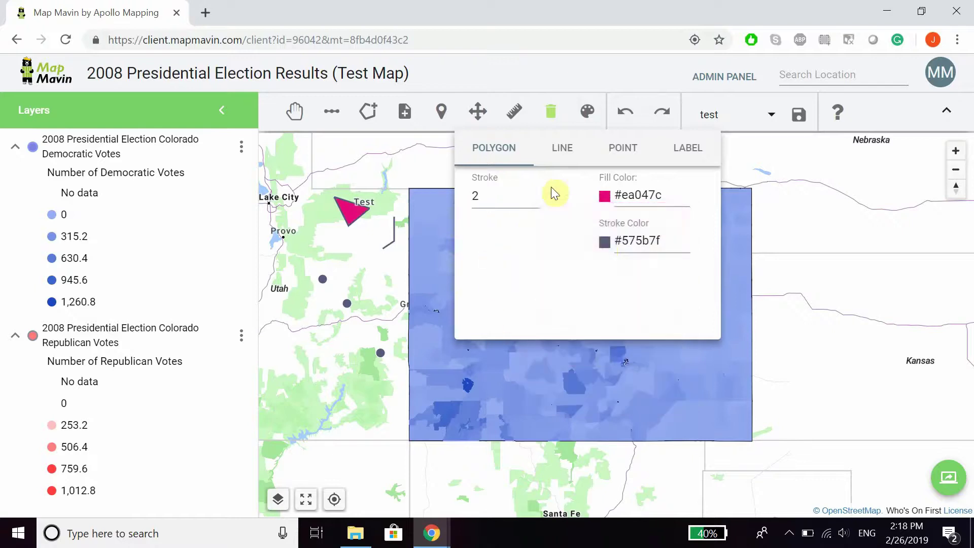
Set the stroke color of the markup lines to bright green.
click(561, 150)
click(609, 200)
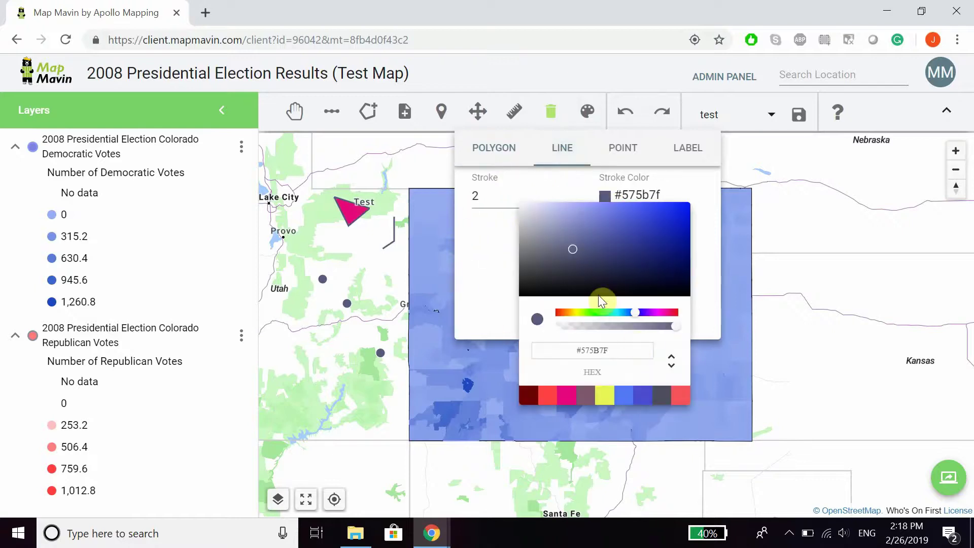
click(599, 312)
drag(666, 237, 661, 205)
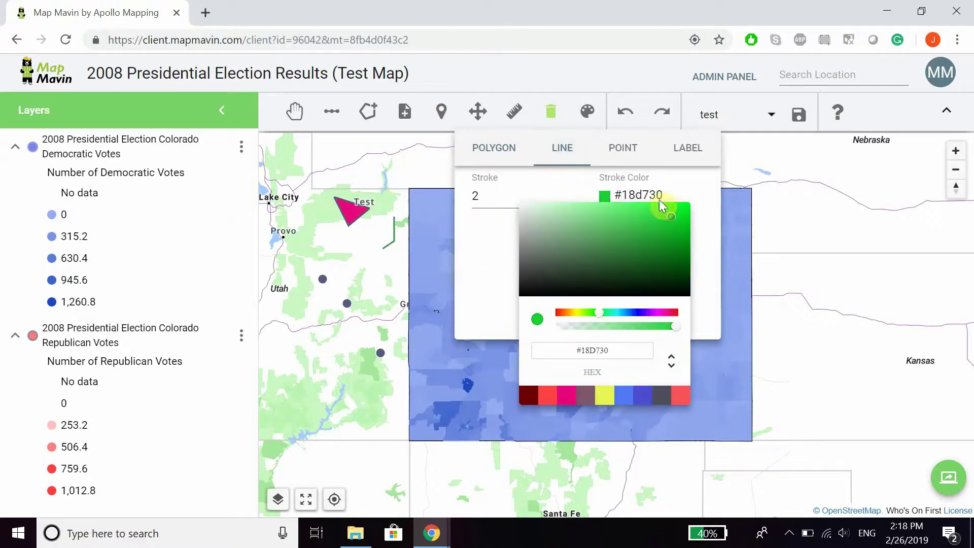
Give the markup points the camera icon attraction-11.
click(620, 146)
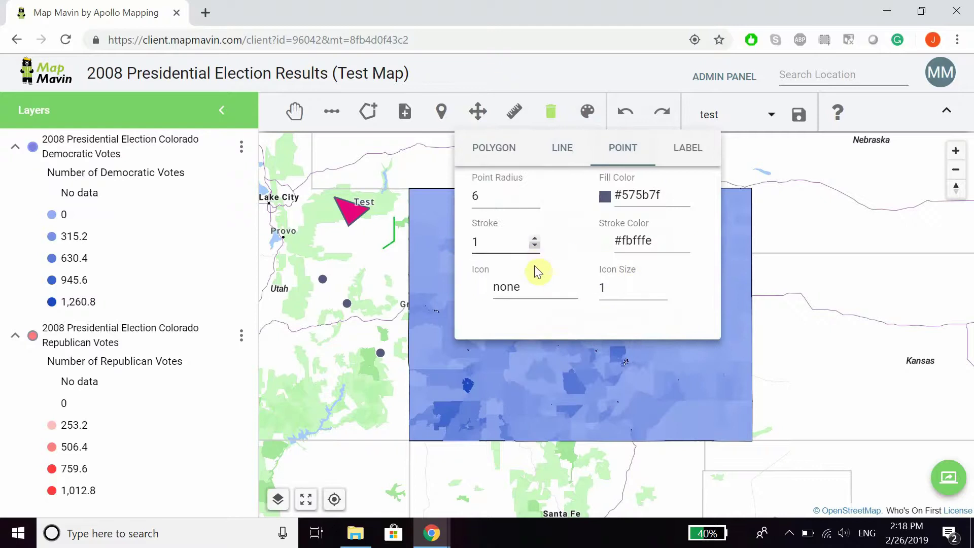
click(534, 280)
scroll(506, 360, down, 2)
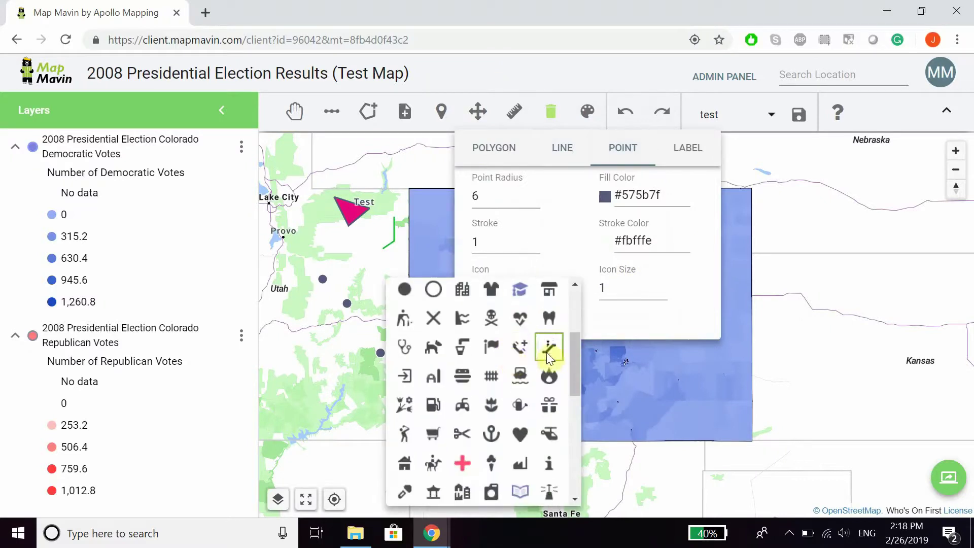
scroll(462, 337, up, 3)
click(463, 324)
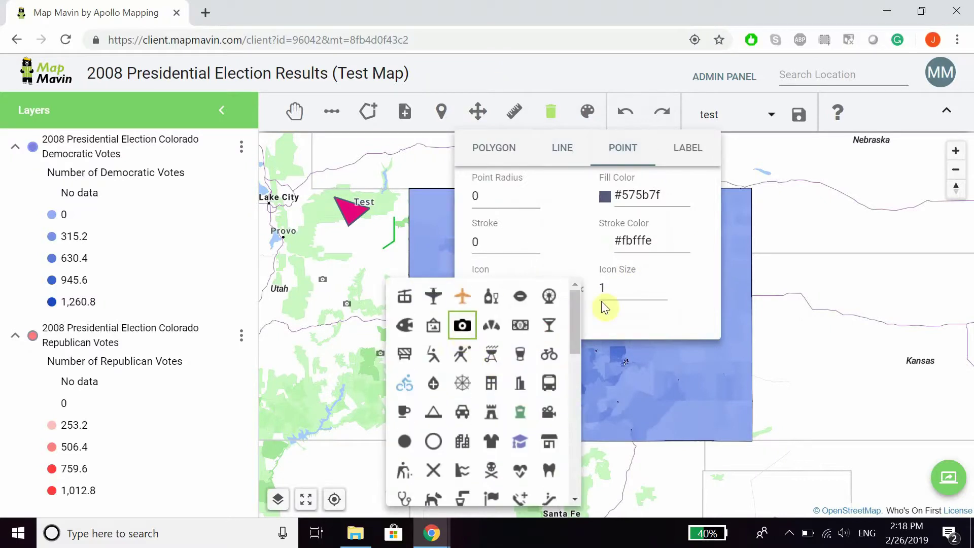
click(676, 156)
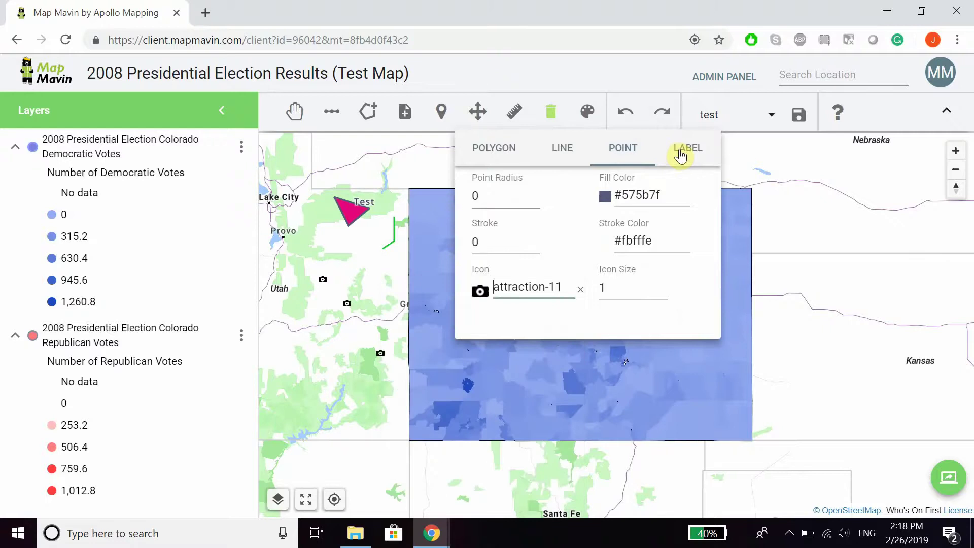
Examine the full set of label style options, including the additional ones, and close the style settings.
click(679, 153)
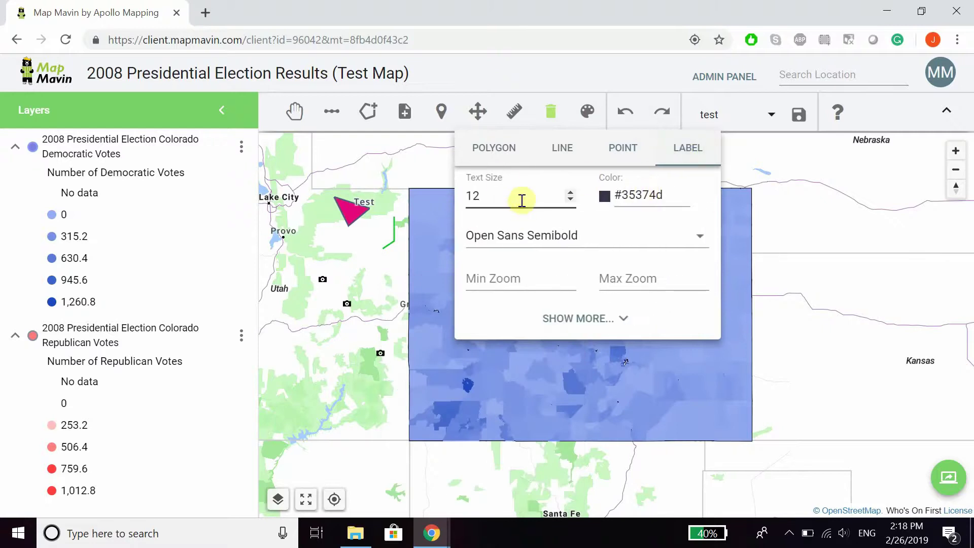
click(618, 318)
scroll(615, 322, down, 5)
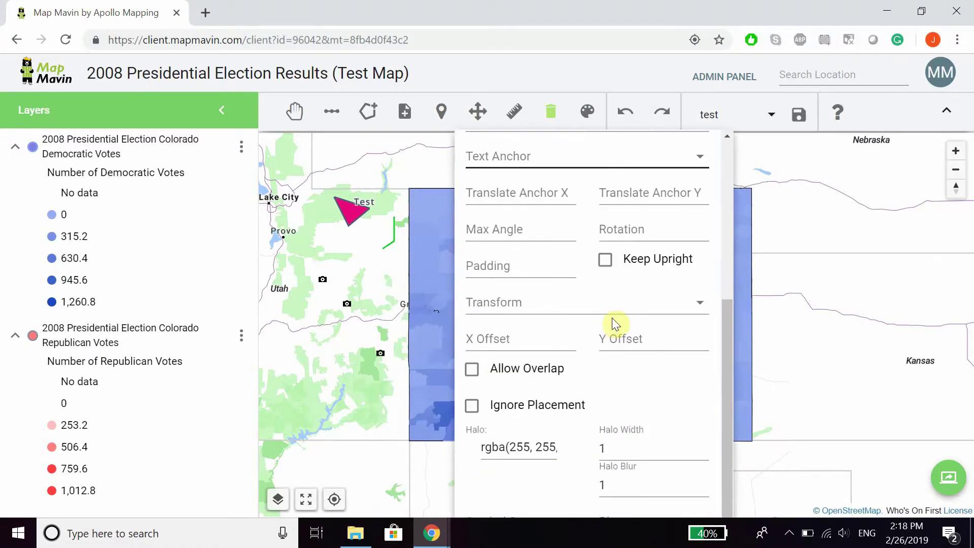
scroll(615, 319, up, 4)
scroll(617, 322, down, 4)
scroll(609, 244, up, 5)
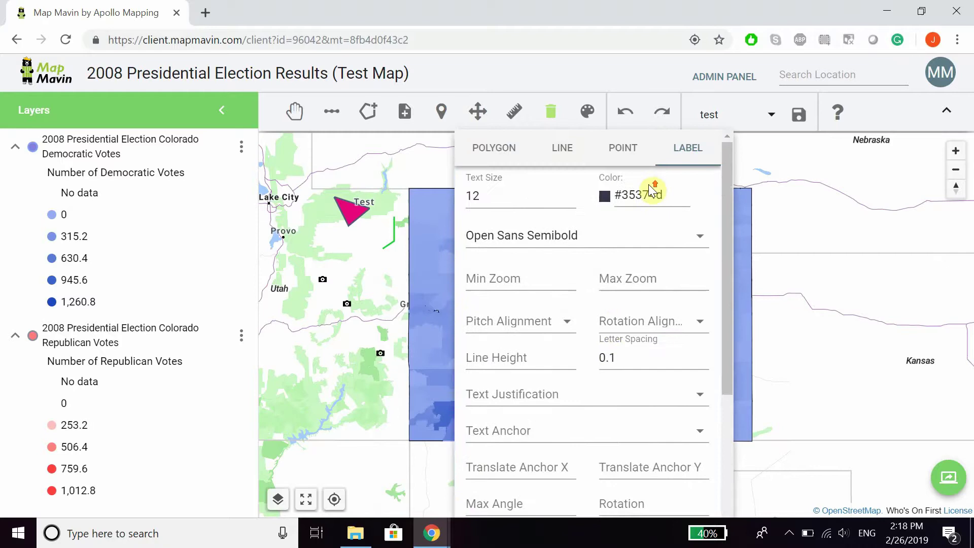
click(581, 113)
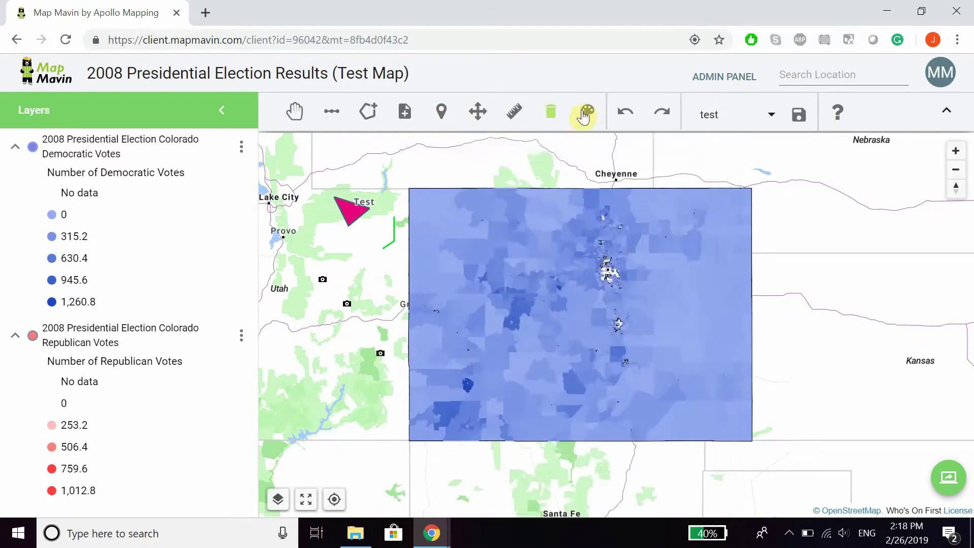
Measure the distance along Colorado's western border from its northwest corner to its southwest corner, and stop measuring.
click(517, 114)
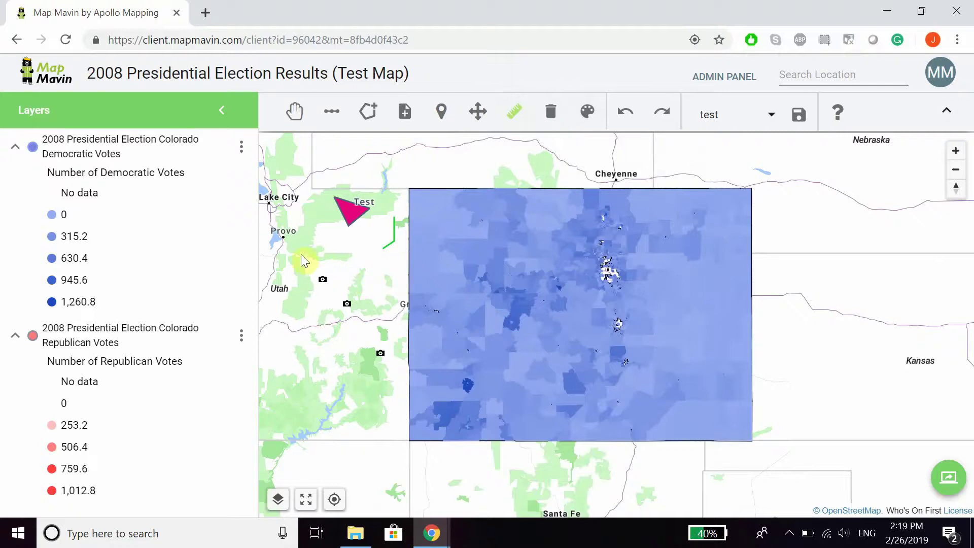
click(408, 189)
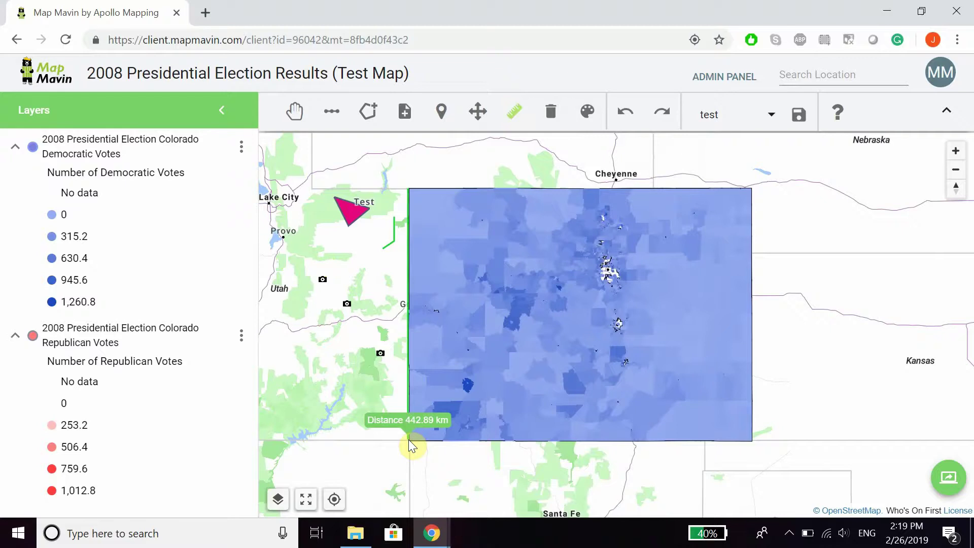
click(512, 117)
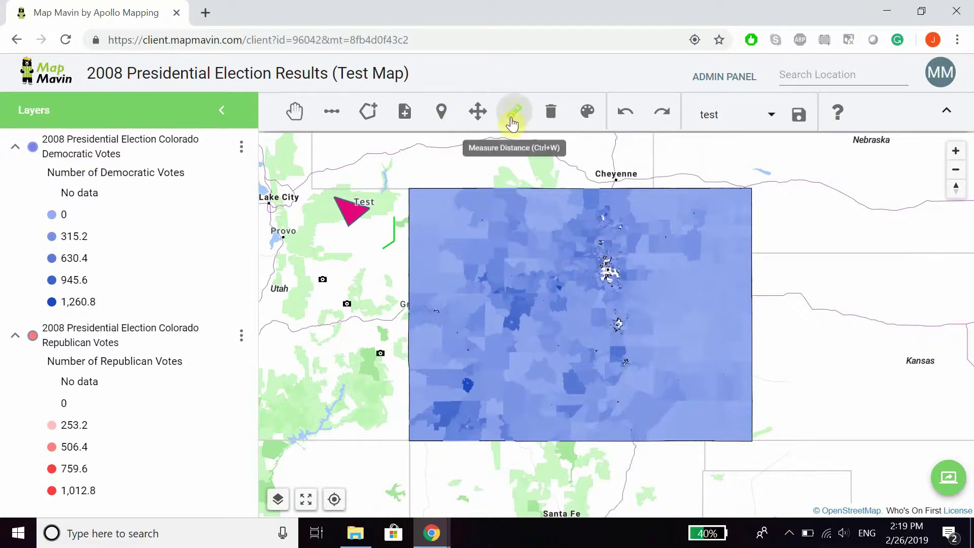
Return to the pan tool and create a new workspace named "Example".
click(295, 112)
mouse_move(620, 292)
mouse_down()
mouse_move(578, 254)
mouse_move(612, 283)
mouse_up()
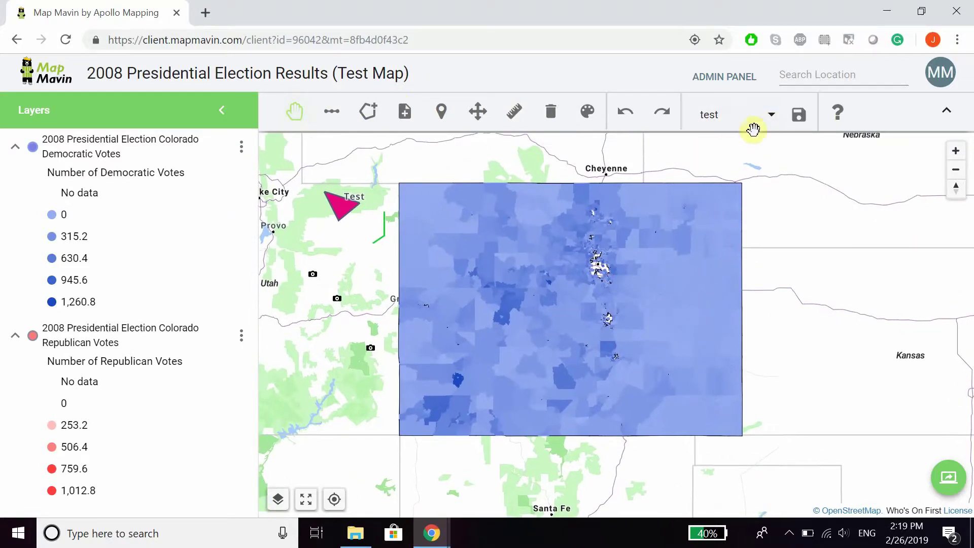
mouse_move(600, 242)
mouse_down()
mouse_move(615, 254)
mouse_move(586, 245)
mouse_move(592, 252)
mouse_up()
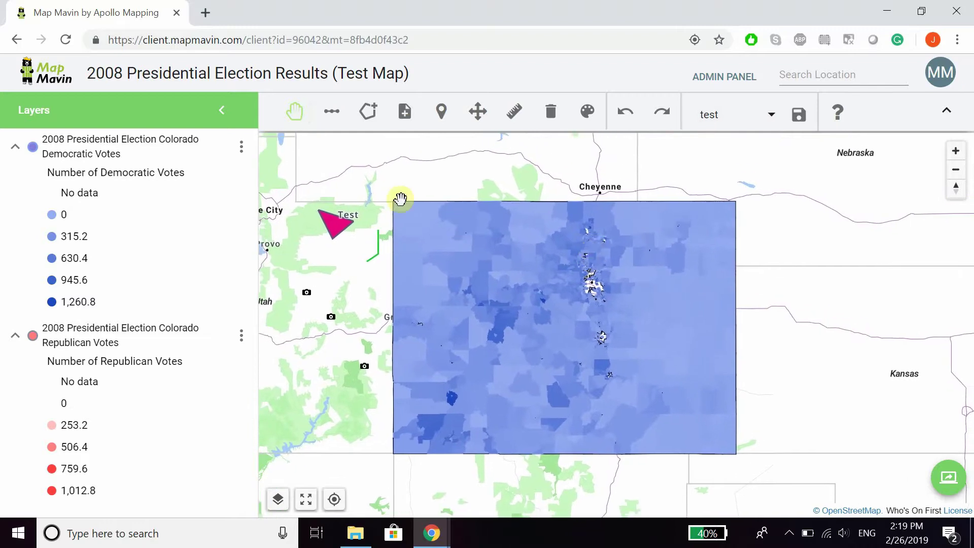
click(771, 125)
click(766, 261)
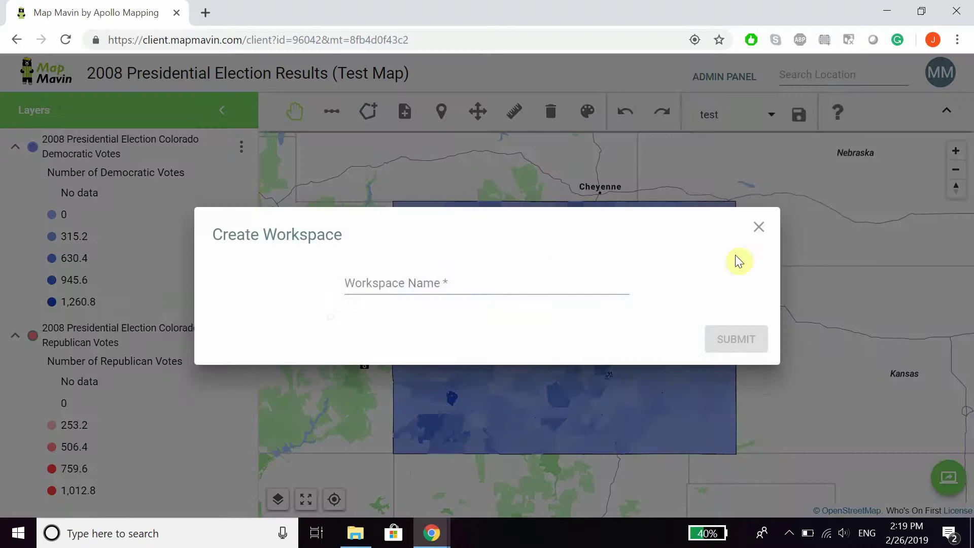
click(549, 272)
text(Example)
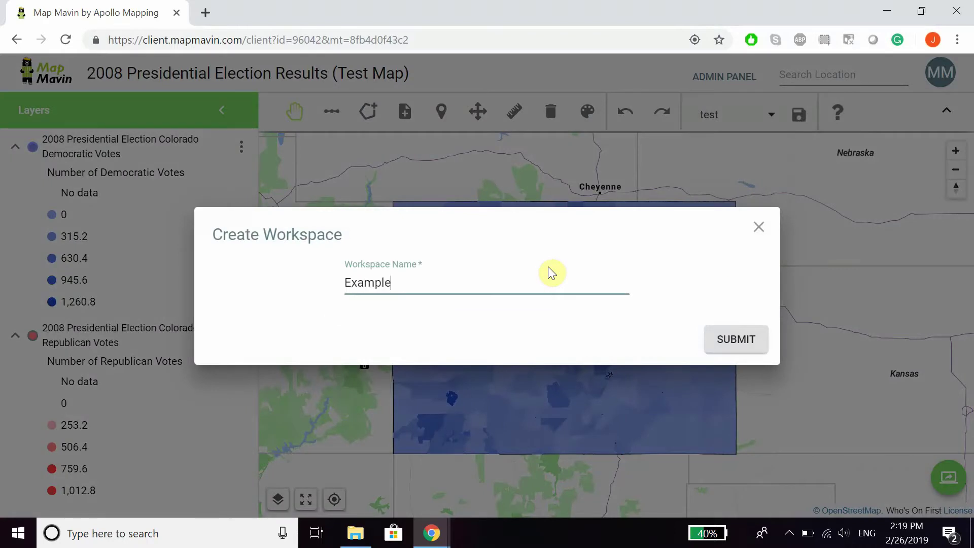
click(732, 343)
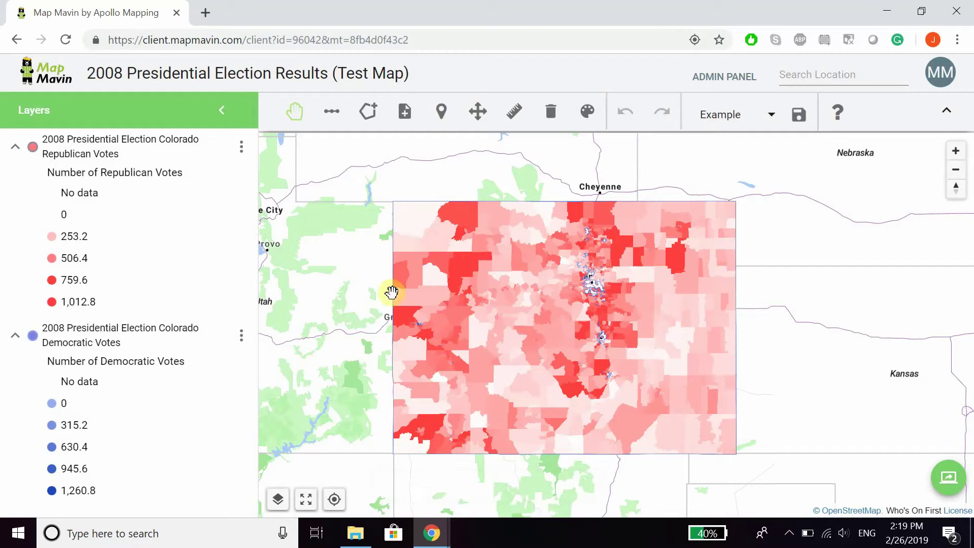
Switch to the test2 workspace and from there to Example Workspace.
click(771, 116)
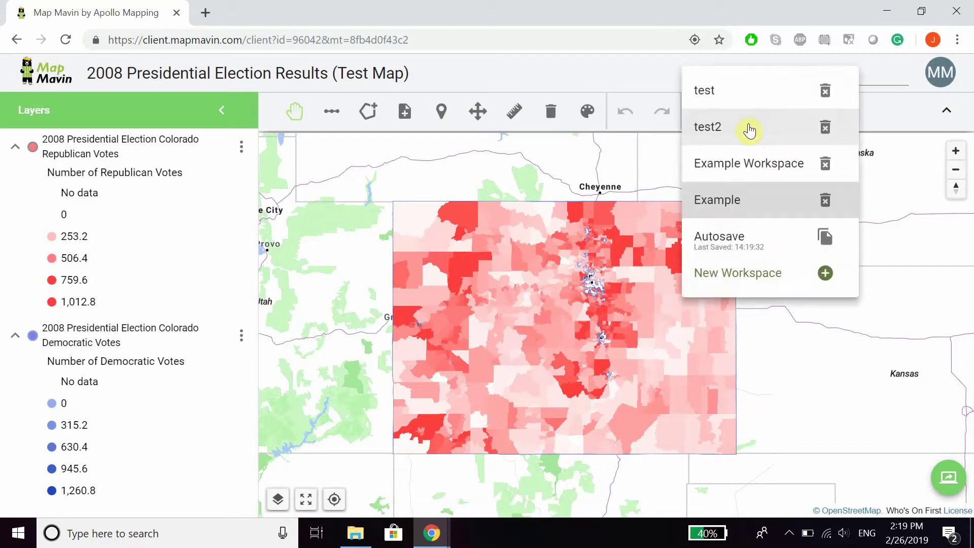
click(749, 131)
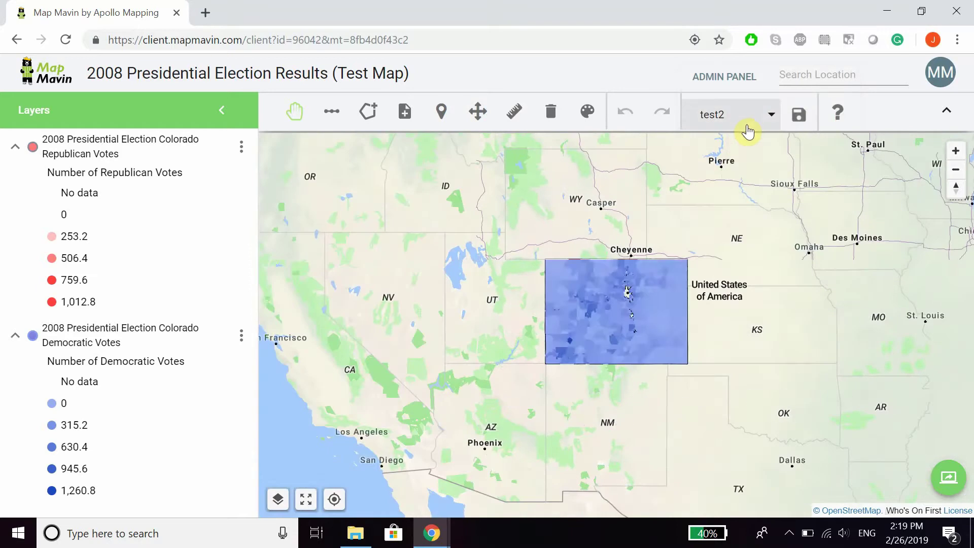
click(738, 122)
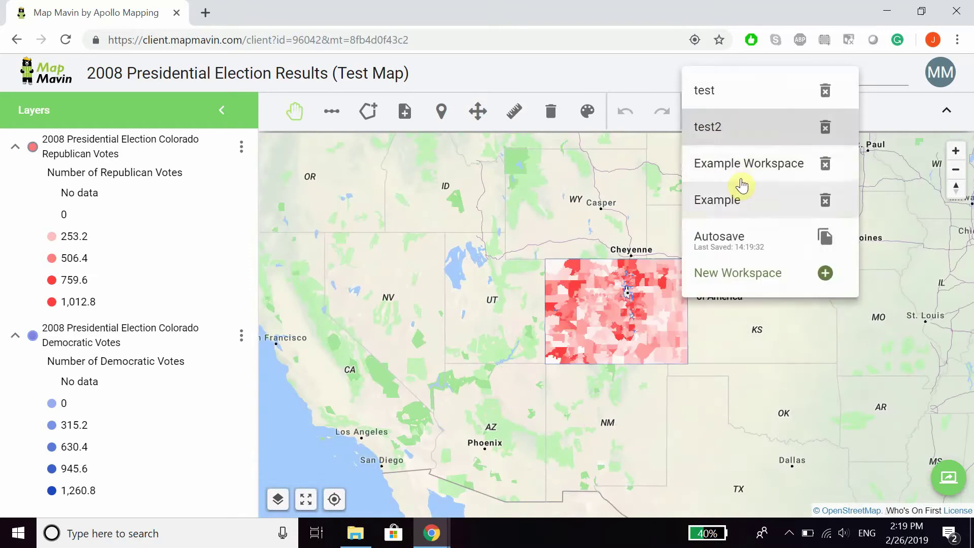
click(737, 163)
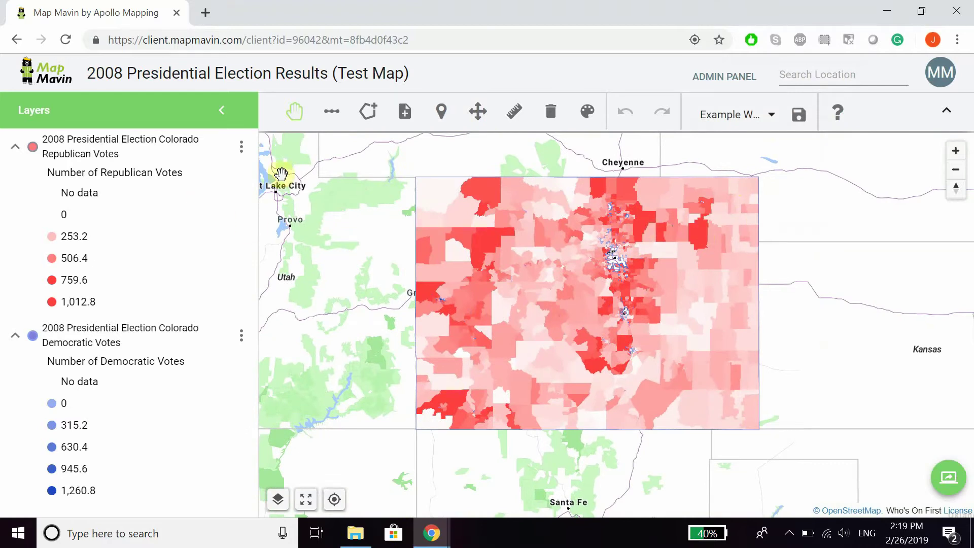
Zoom to the Colorado Republican Votes layer and open that layer for editing.
click(242, 147)
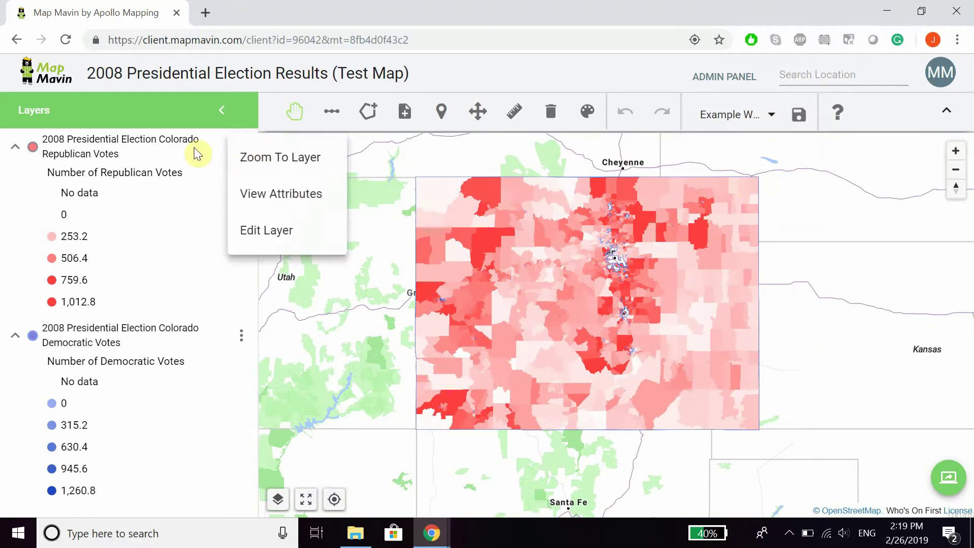
click(256, 158)
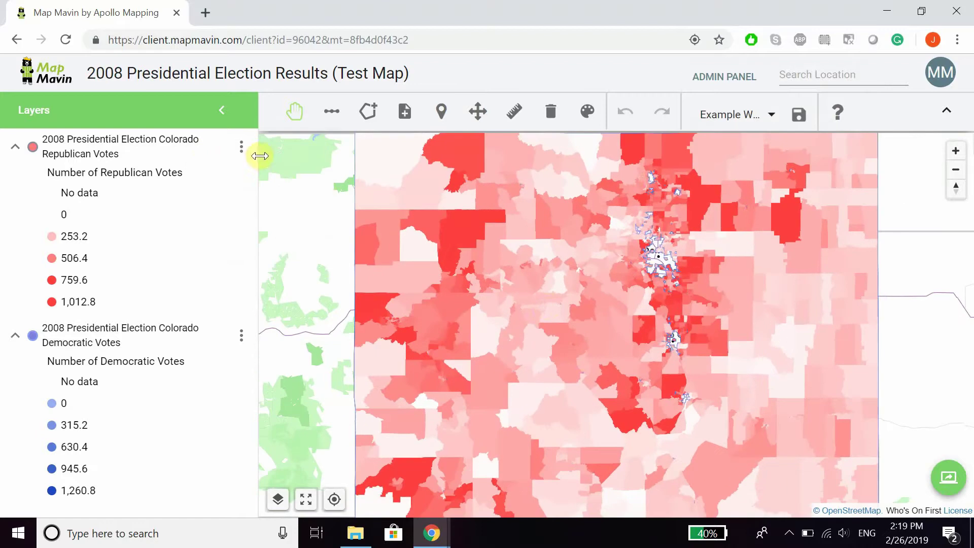
click(242, 147)
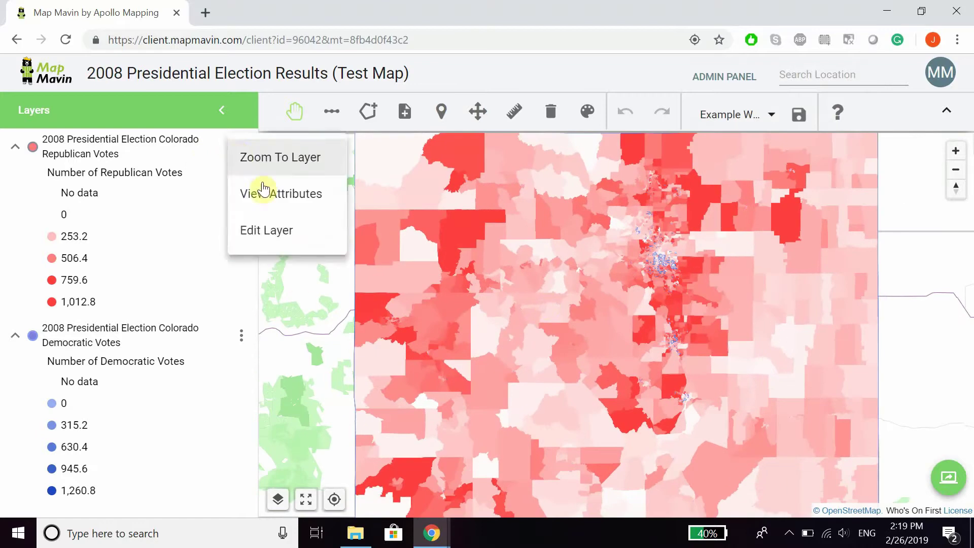
click(297, 243)
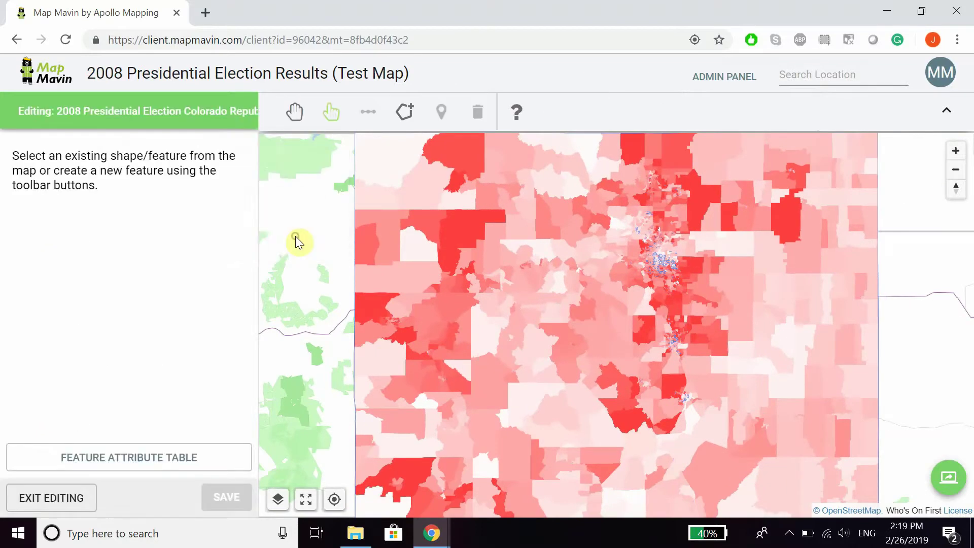
Select the dark red Moffat 3 precinct at Colorado's northern edge, and clear the selection.
click(462, 147)
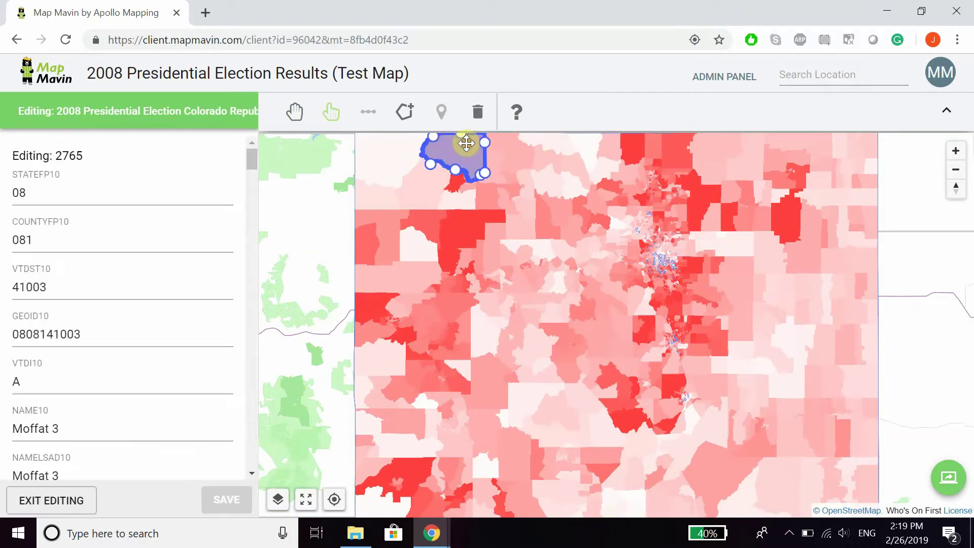
click(463, 147)
click(426, 193)
click(424, 192)
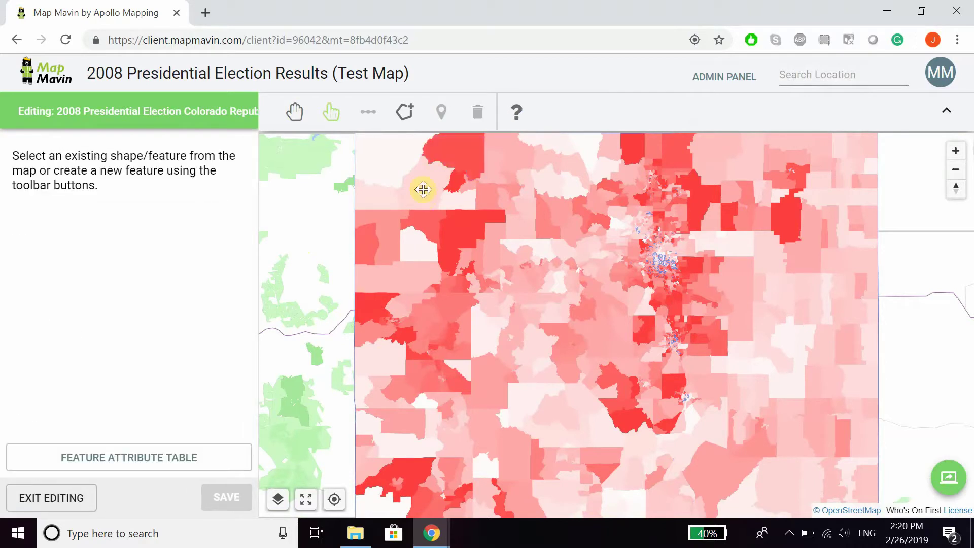
Select the Moffat 6 precinct in northwest Colorado, review its attribute fields, and exit layer editing.
click(434, 199)
scroll(102, 223, down, 8)
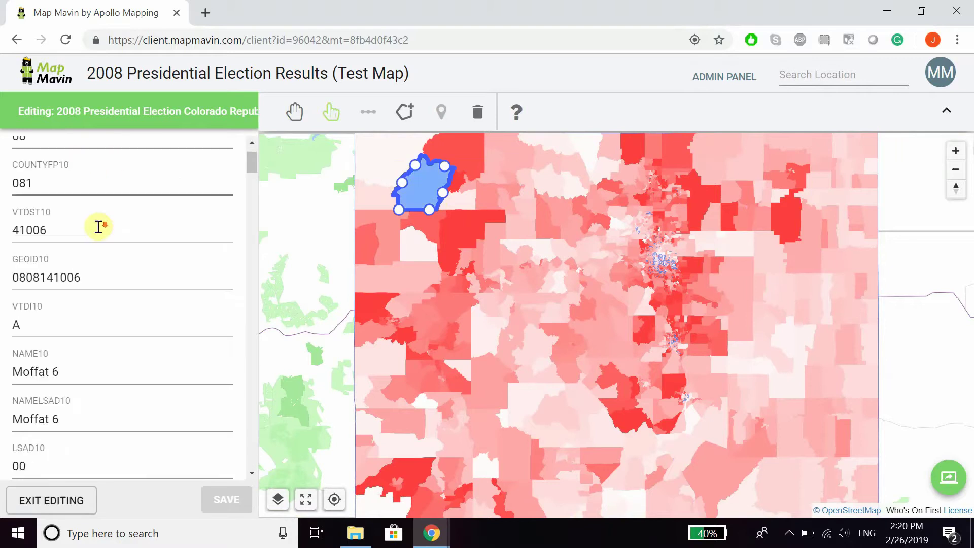
scroll(104, 272, down, 3)
scroll(101, 277, up, 12)
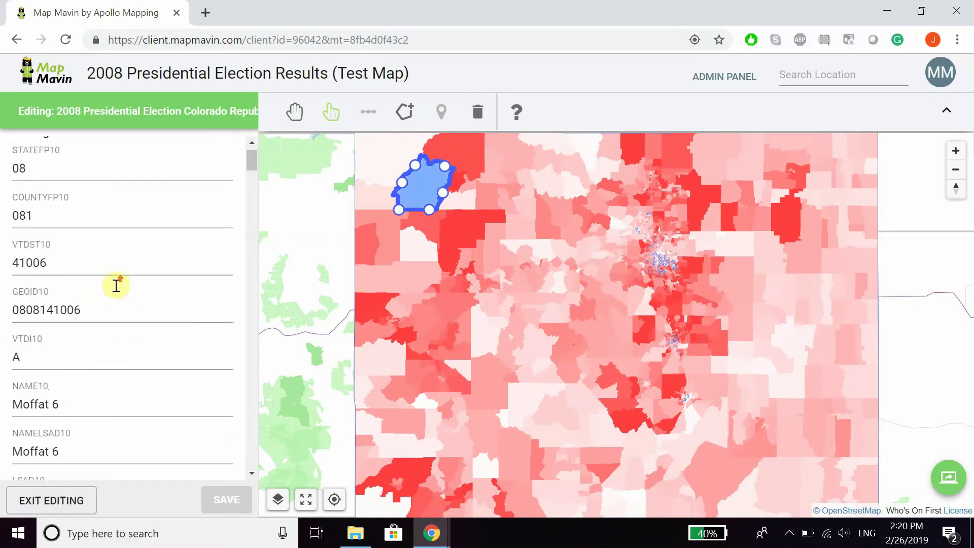
click(76, 499)
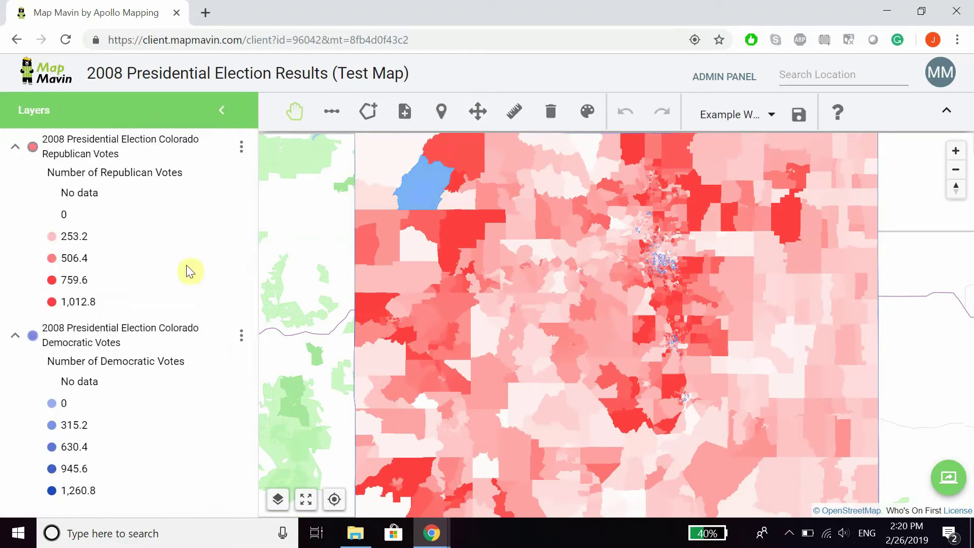
Open the Colorado Republican Votes layer for editing, view its feature attribute table, and exit the table and layer editing.
click(250, 153)
click(306, 229)
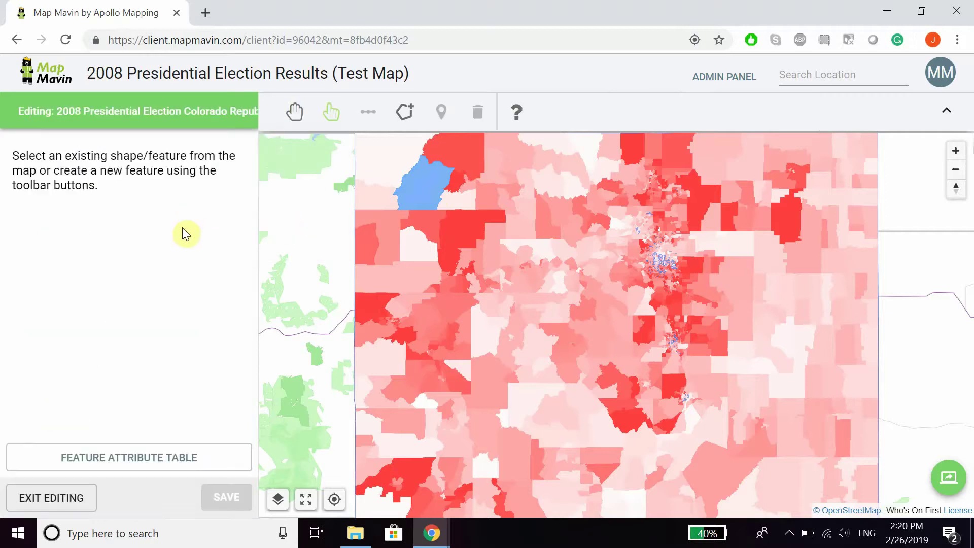
click(161, 470)
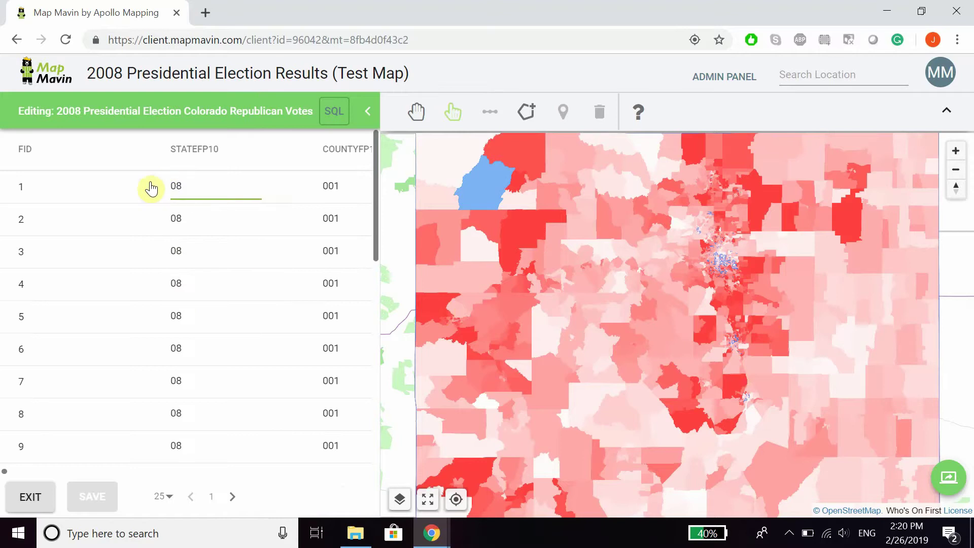
click(210, 189)
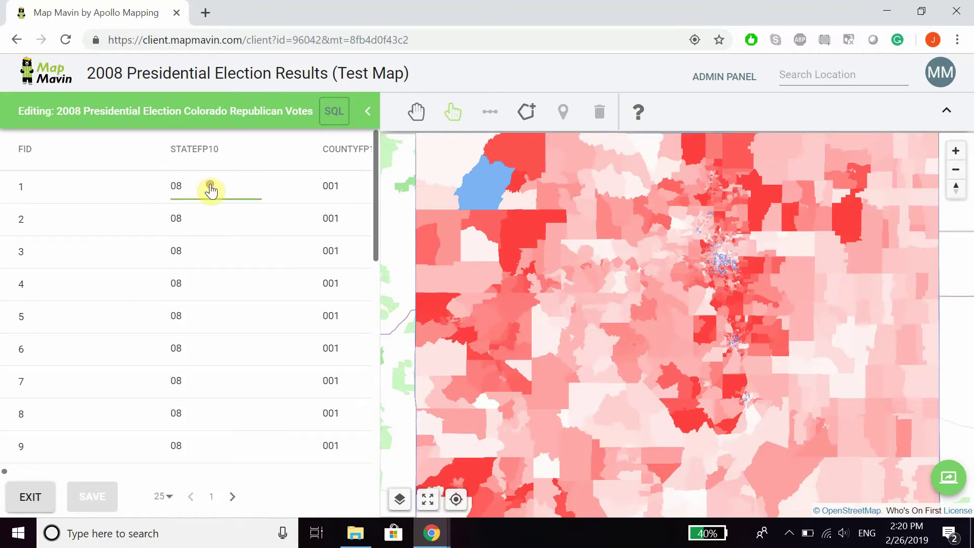
click(38, 501)
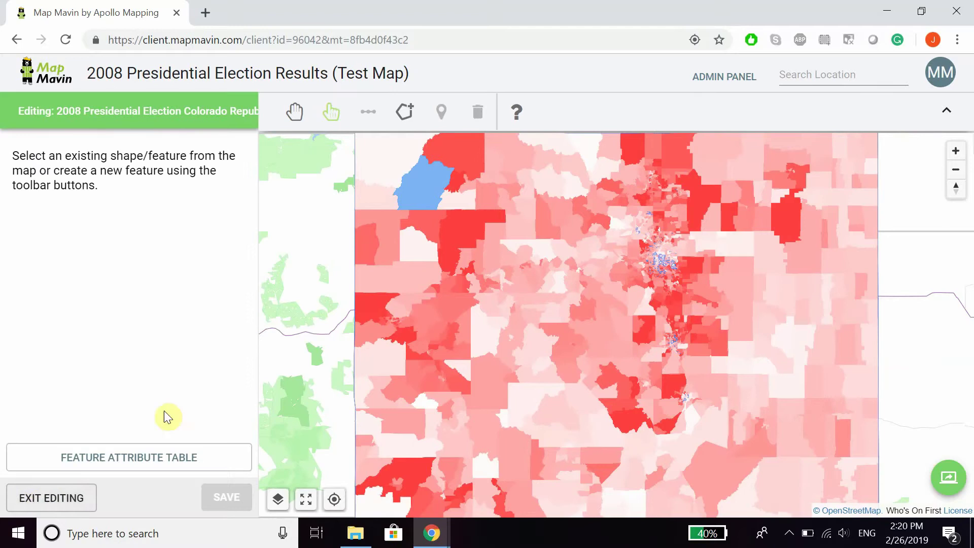
click(76, 496)
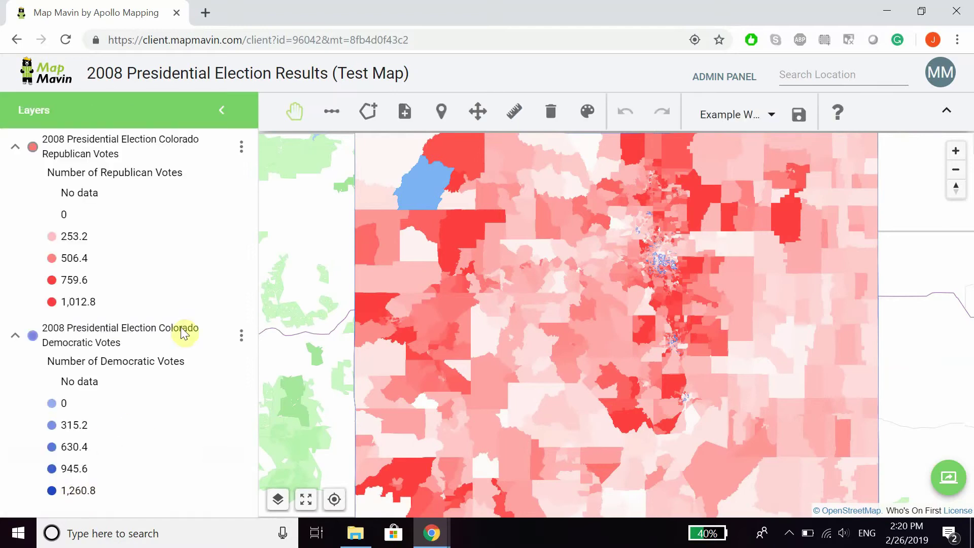
Open the attribute table of the Colorado Republican Votes layer, review the columns available for its search, and close the search form.
click(236, 147)
click(286, 195)
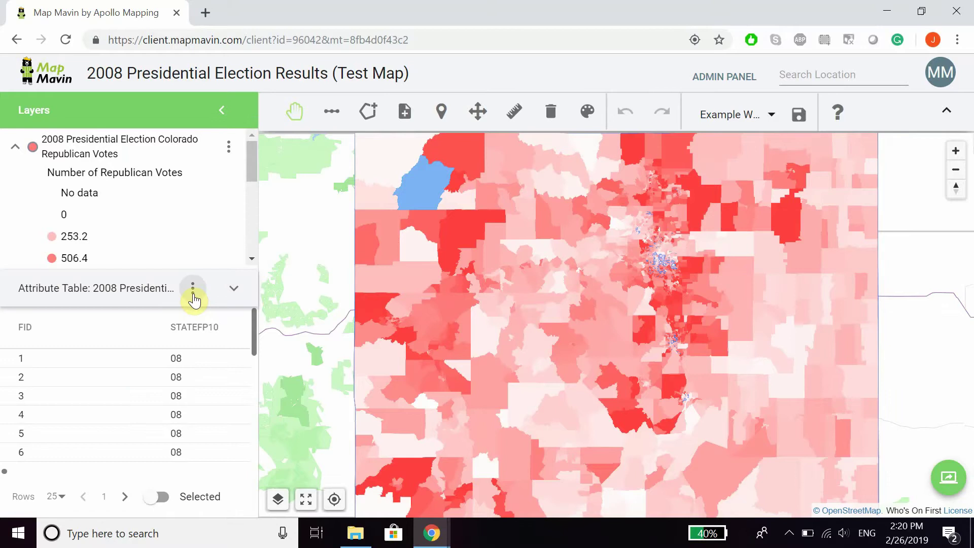
click(193, 289)
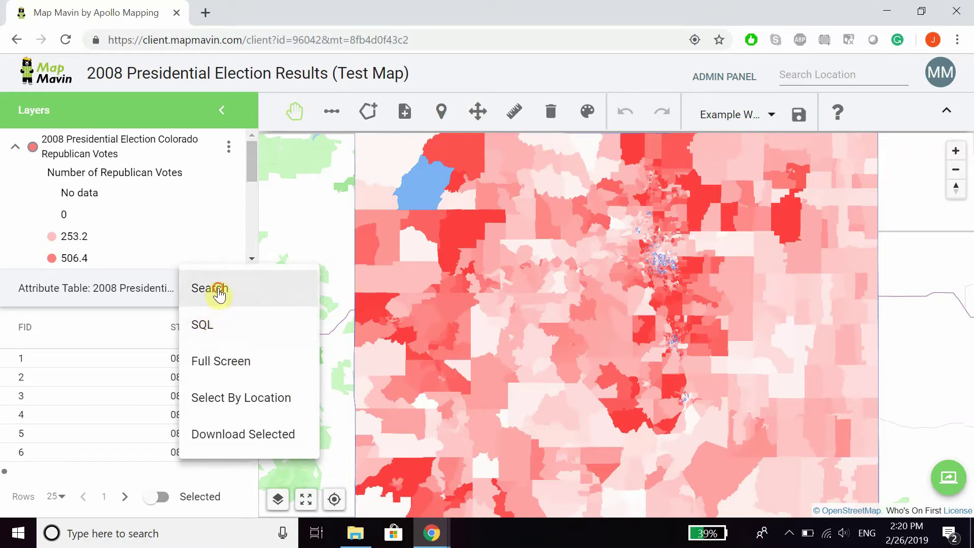
click(219, 293)
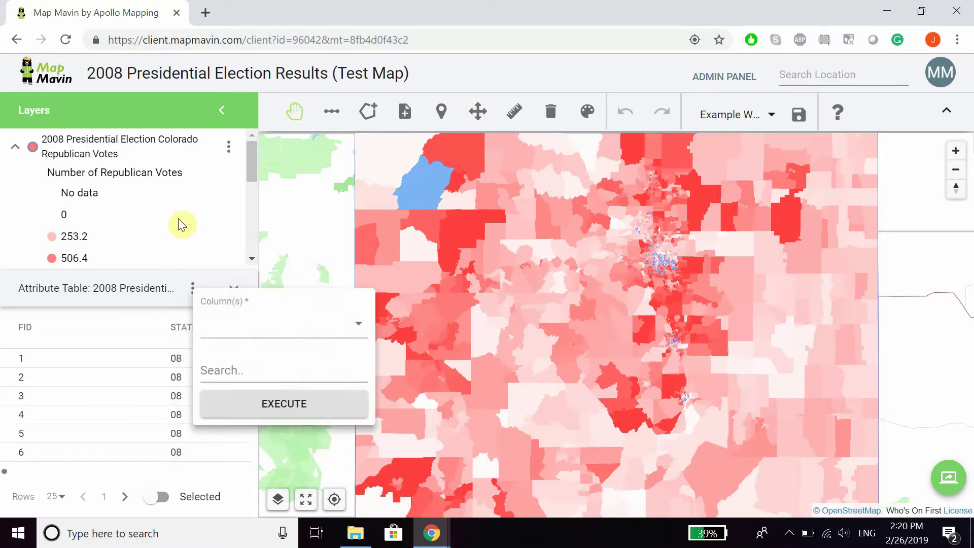
click(327, 334)
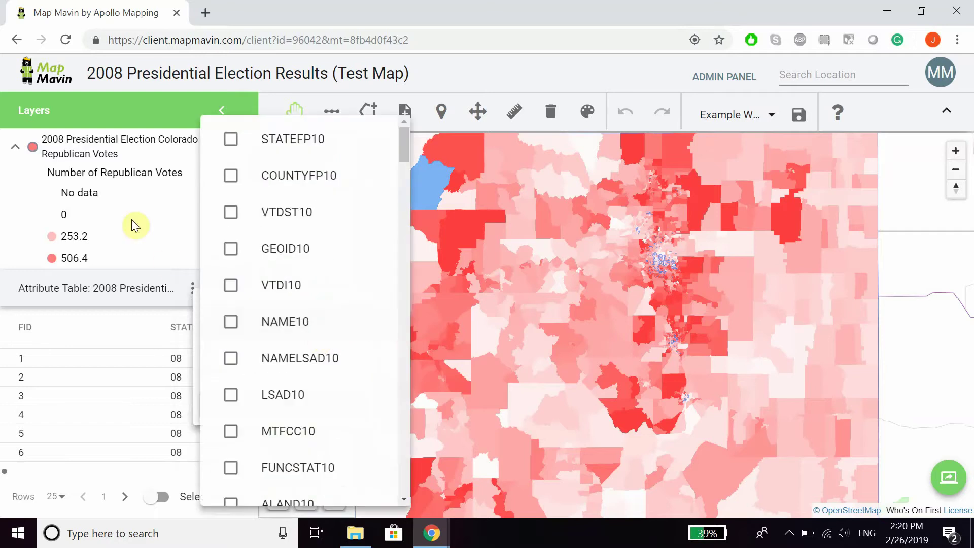
click(200, 261)
click(191, 277)
Review the attribute table's SQL query options in the manual editor and the wizard, and close them without running a query.
click(192, 287)
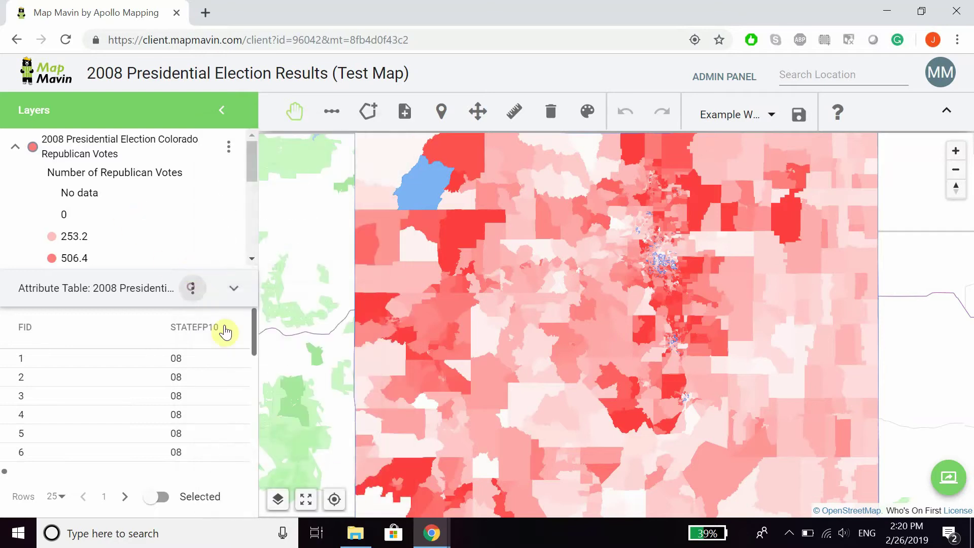
click(213, 320)
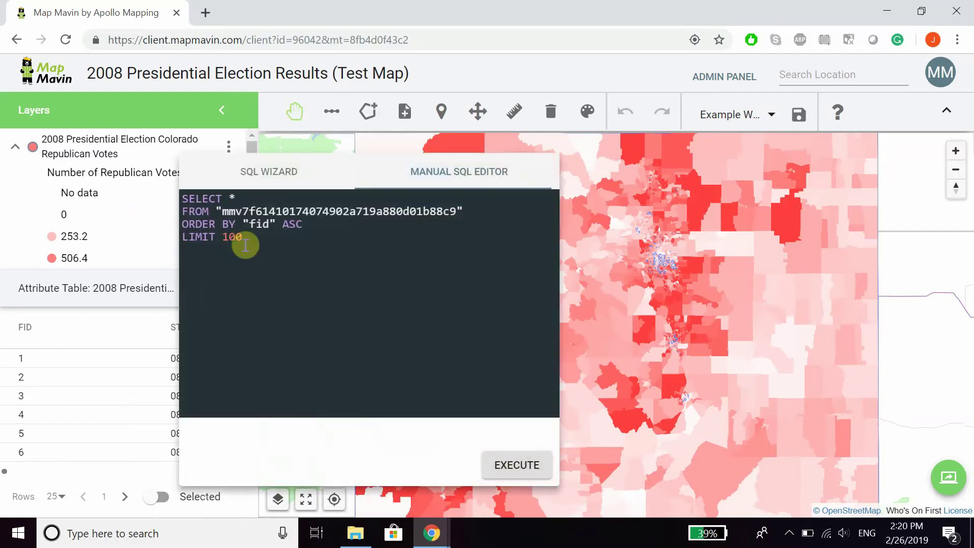
click(286, 188)
click(437, 171)
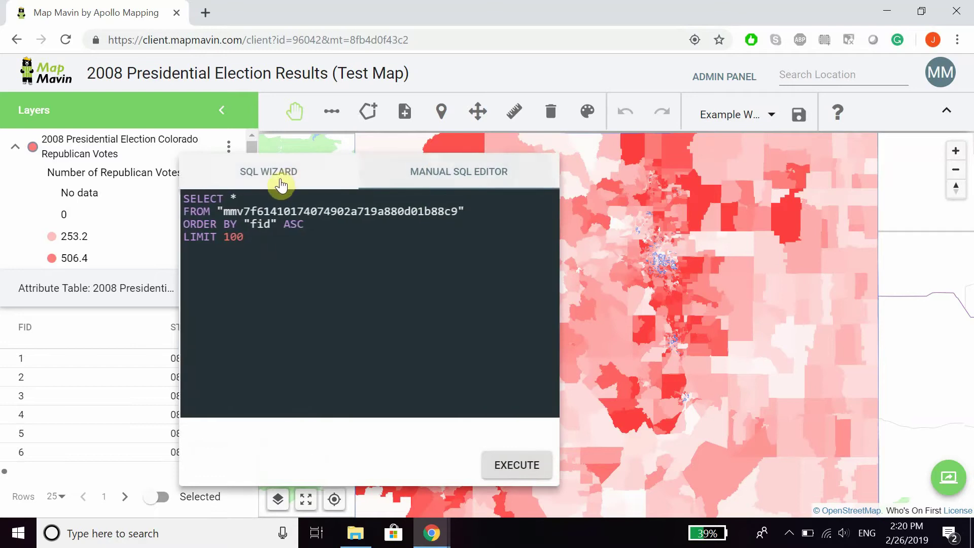
click(280, 181)
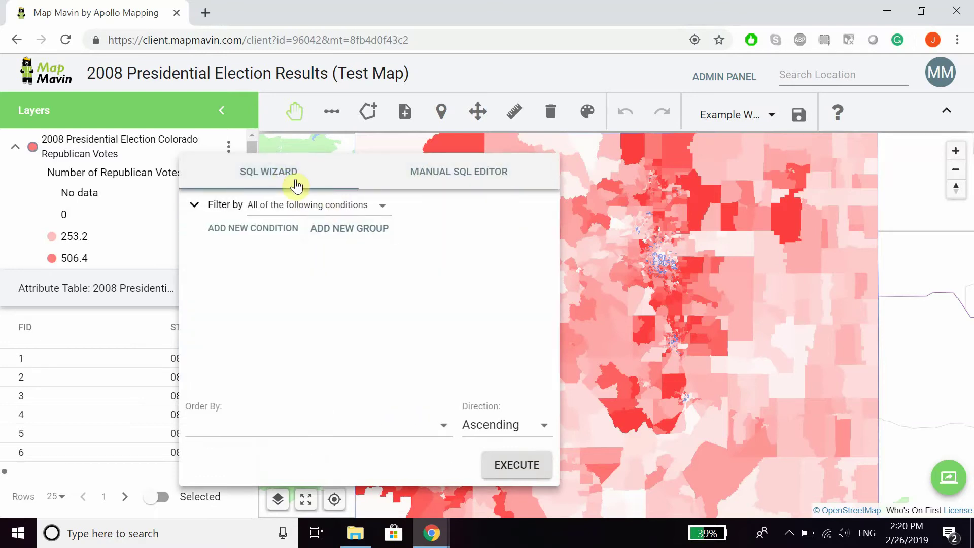
click(147, 208)
Select precincts by location in the attribute table's layer by drawing a triangle over northwest Colorado at the state's western edge.
click(197, 288)
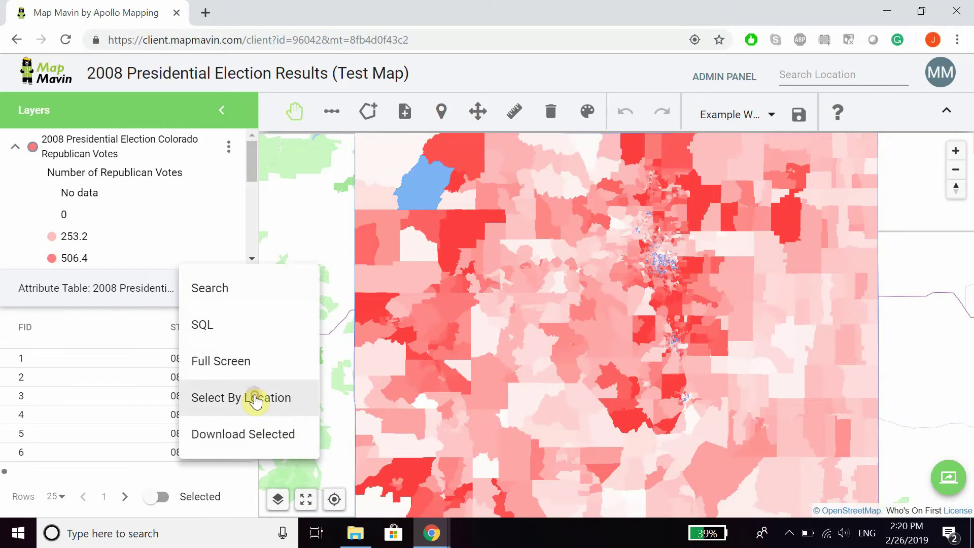
click(255, 399)
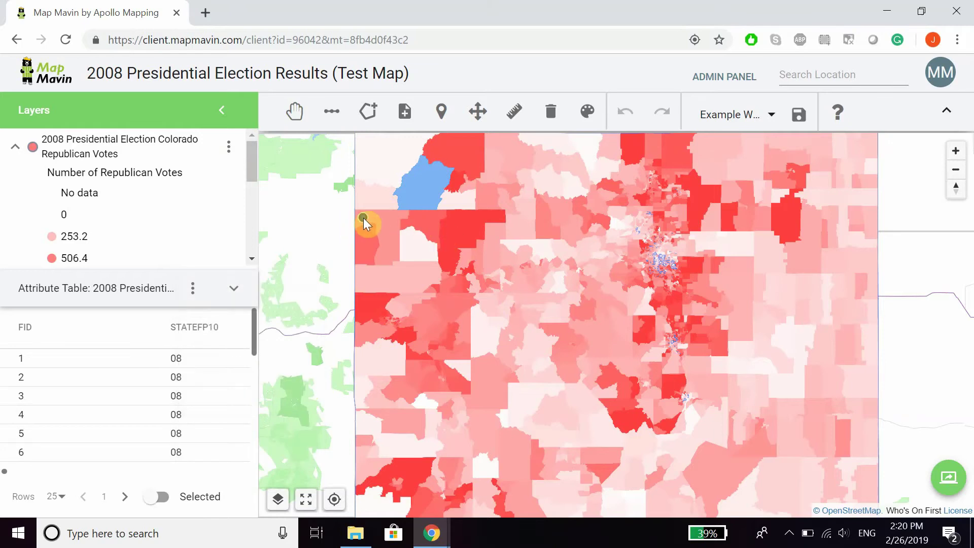
click(364, 217)
click(462, 225)
click(434, 260)
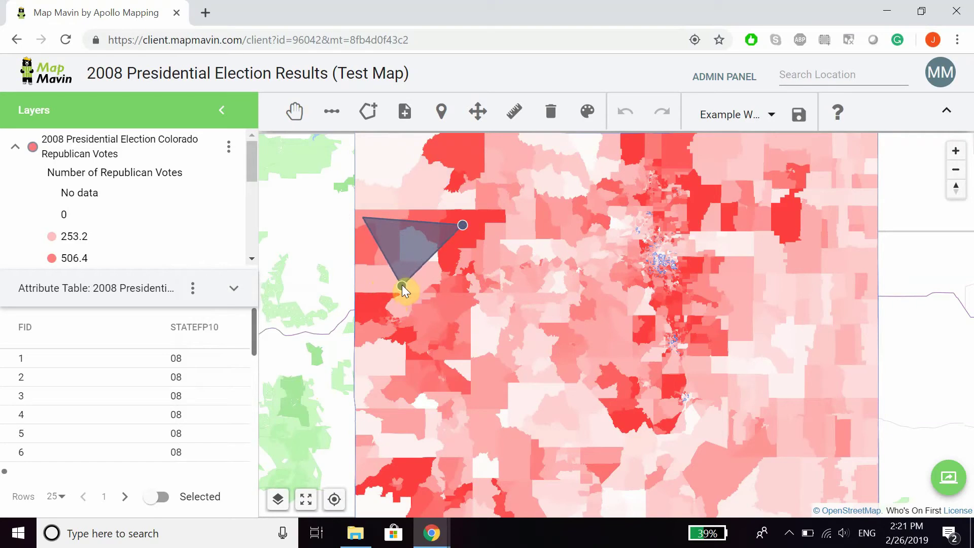
key(Escape)
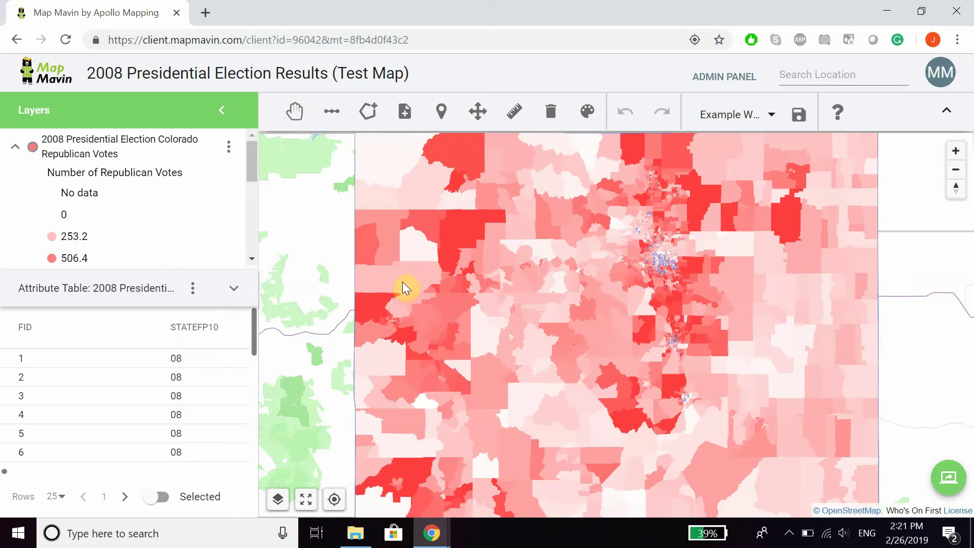
click(403, 281)
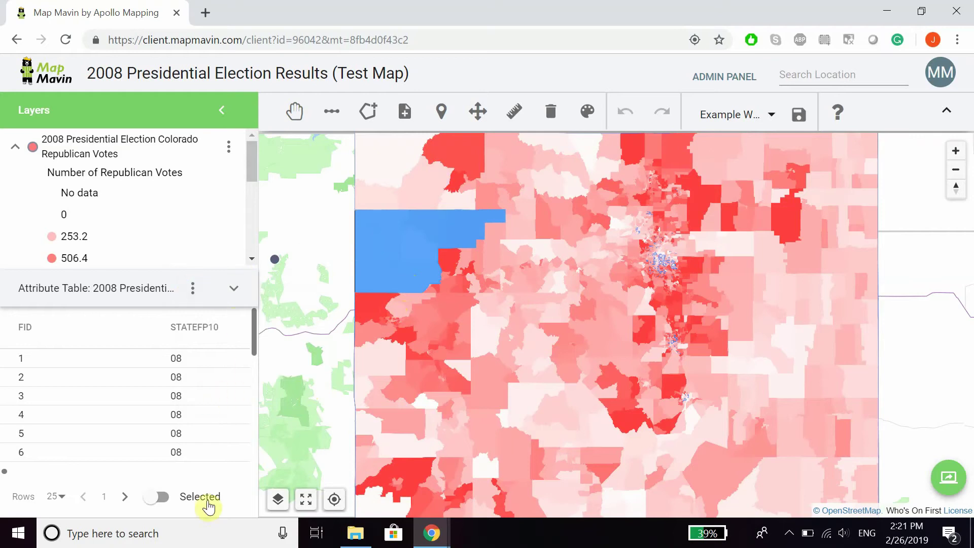
Limit the attribute table to the selected records, download the selected features, and dismiss the download notice.
click(158, 497)
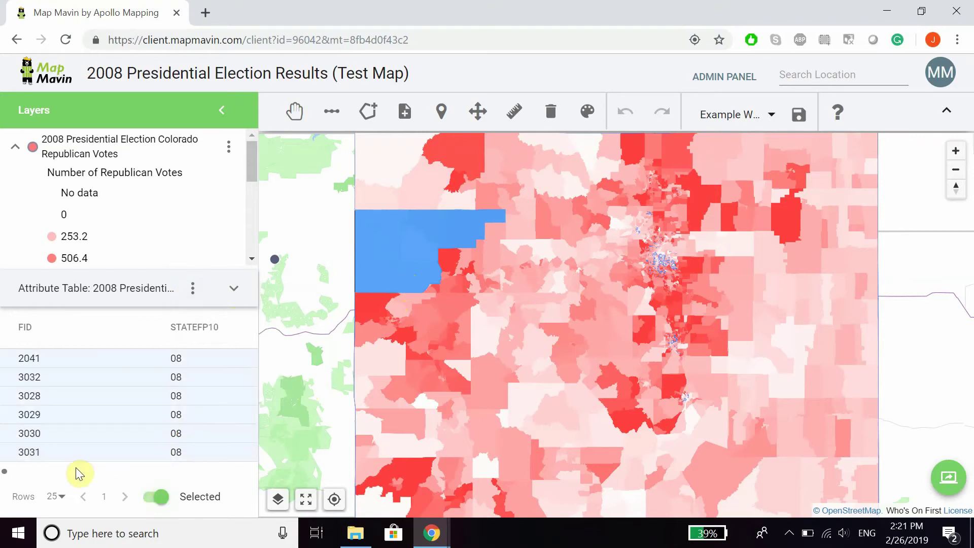
mouse_move(6, 474)
mouse_down()
mouse_move(92, 483)
mouse_move(2, 471)
mouse_up()
click(193, 288)
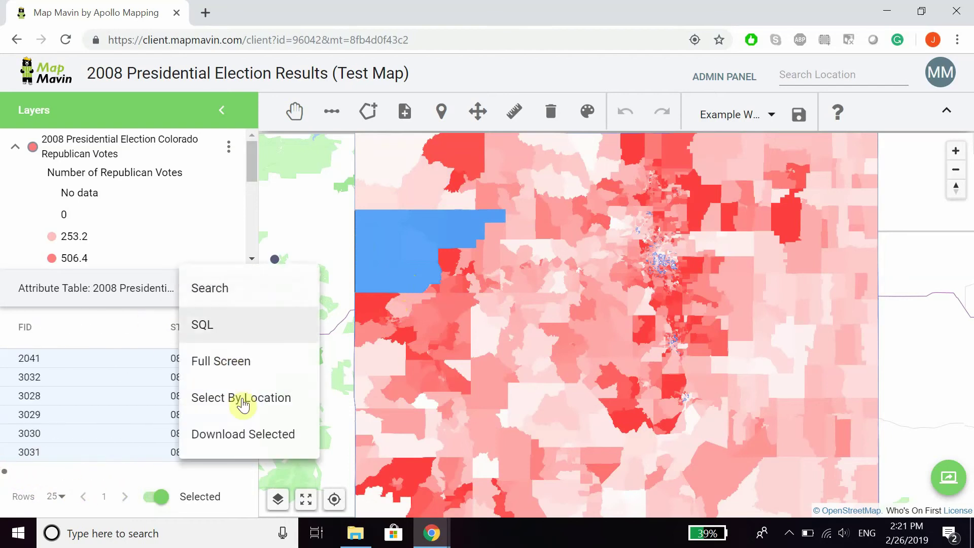
click(248, 435)
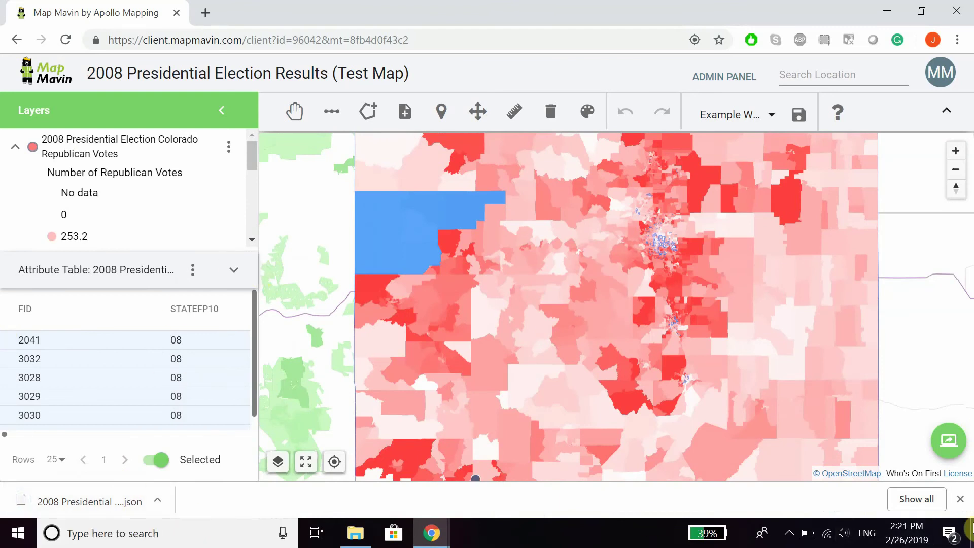
click(962, 502)
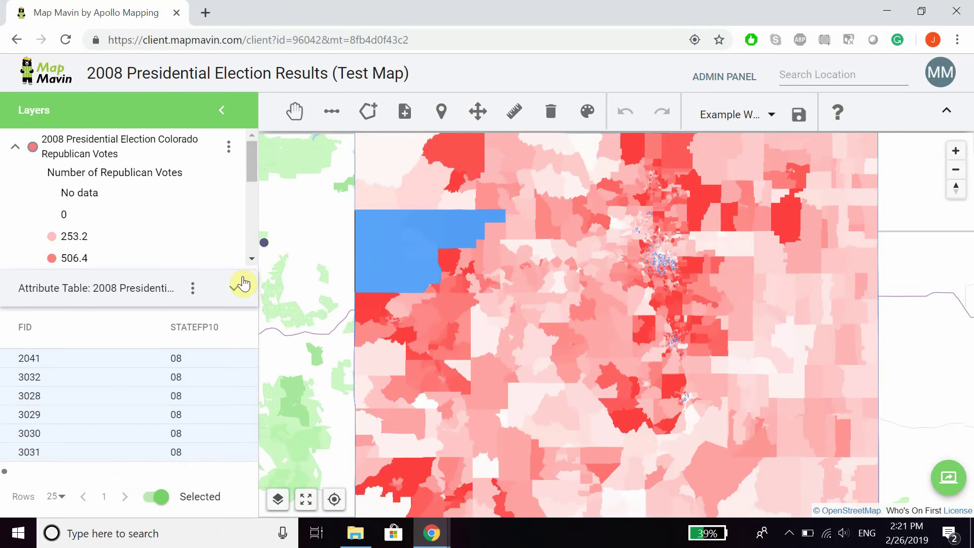
click(193, 288)
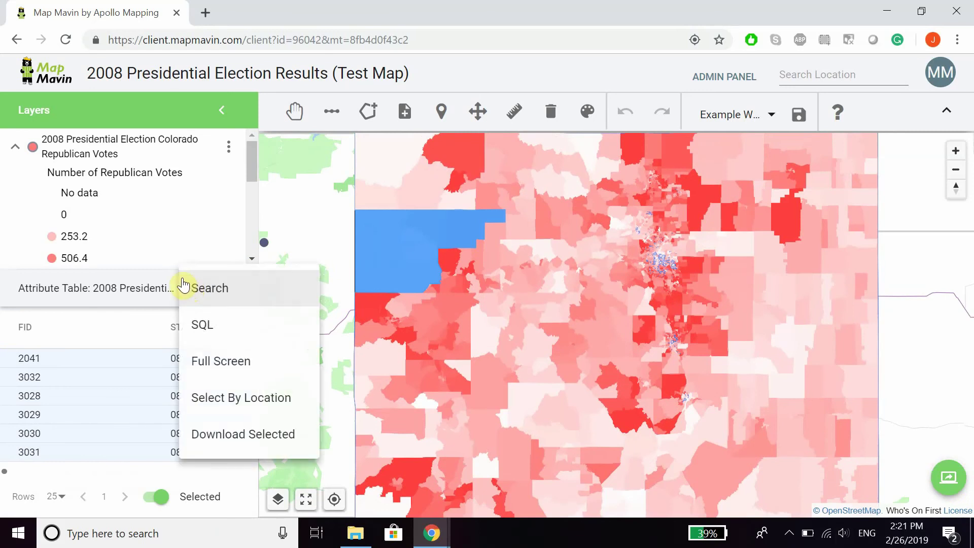
click(168, 233)
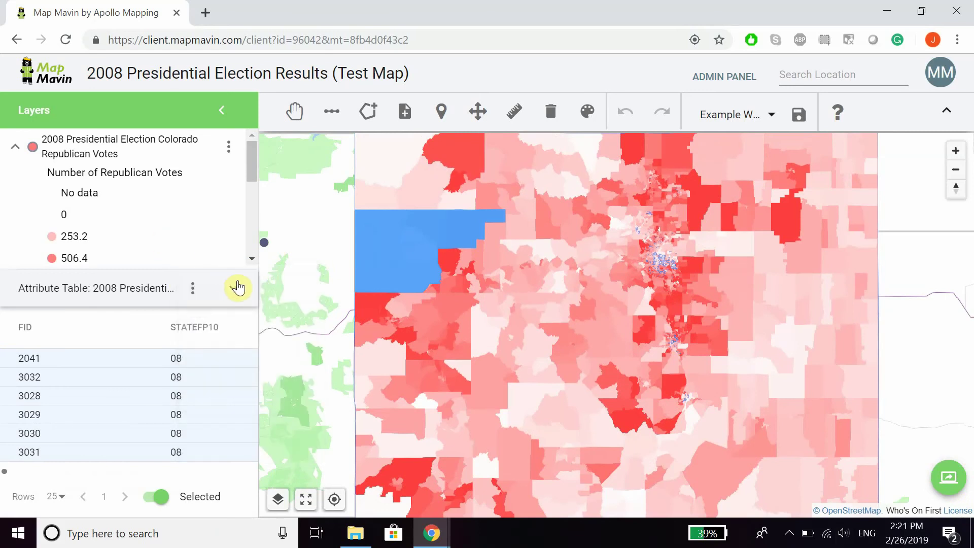